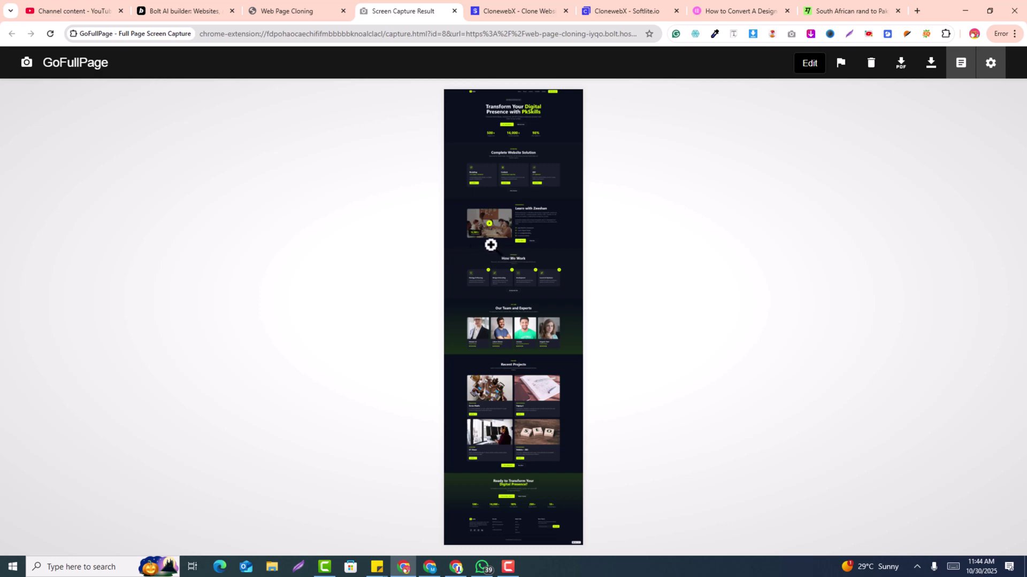
# Step: Enlarge the PkSkills screenshot to full size and scroll through its sections from hero to footer
pyautogui.click(508, 156)
pyautogui.scroll(-3, 571, 229)
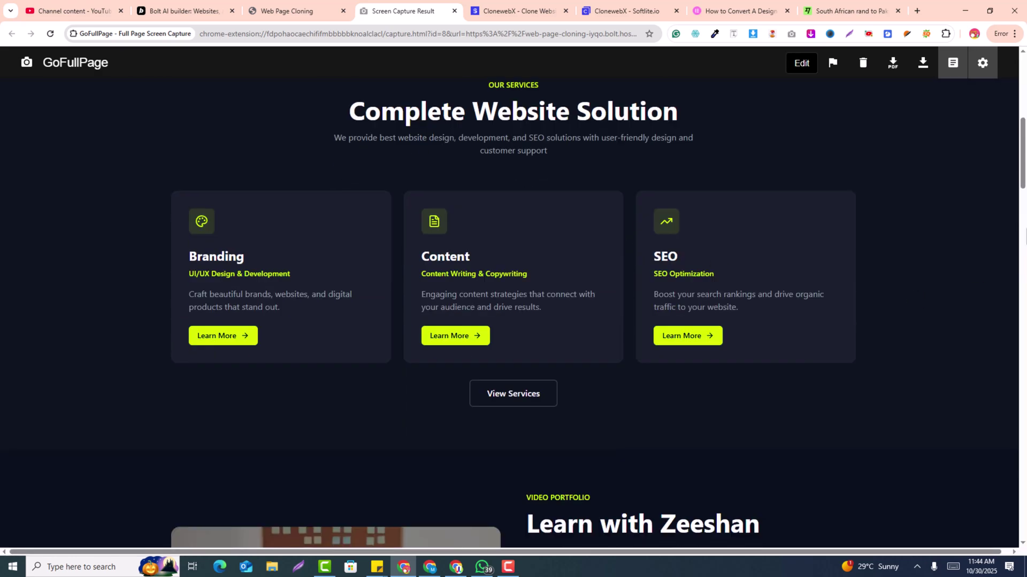
pyautogui.scroll(-20, 513, 313)
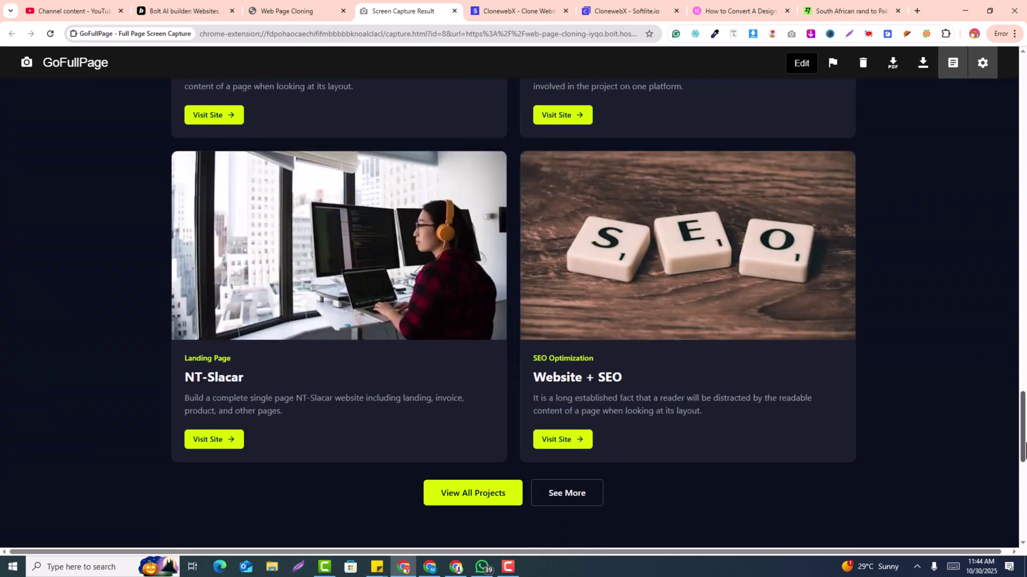
pyautogui.scroll(10, 513, 312)
pyautogui.scroll(20, 316, 173)
pyautogui.scroll(-10, 316, 174)
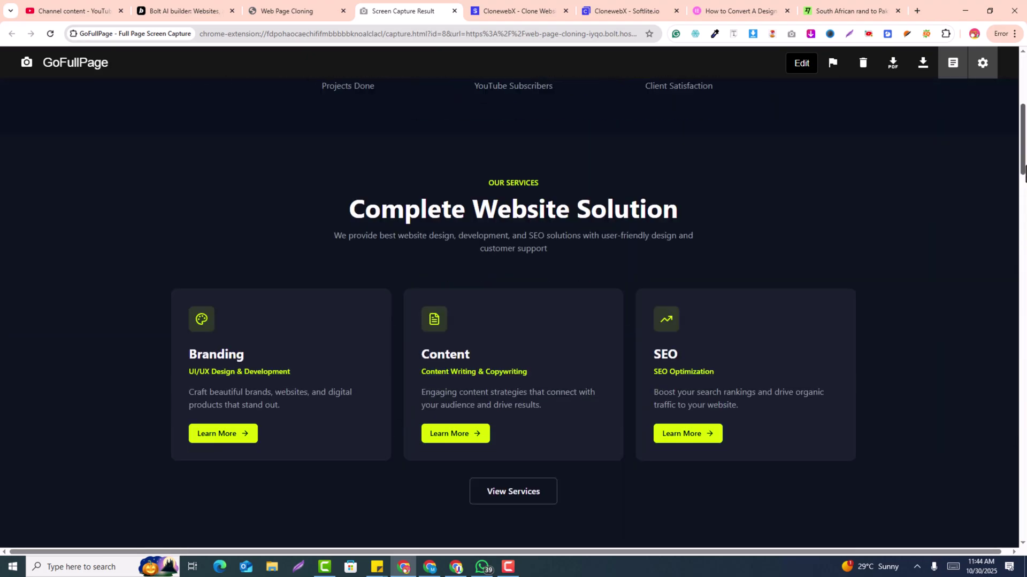
pyautogui.scroll(10, 482, 339)
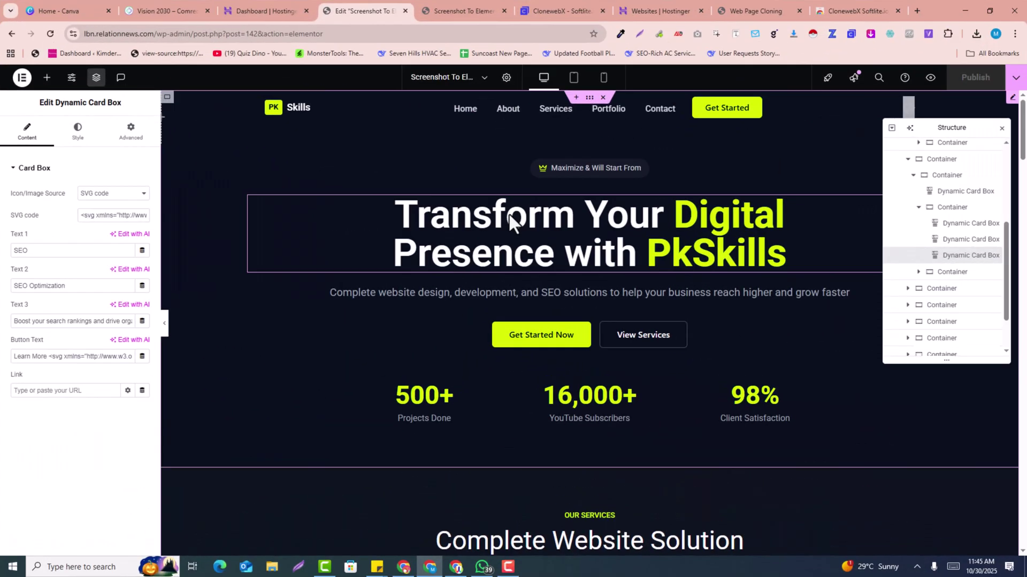
pyautogui.click(508, 214)
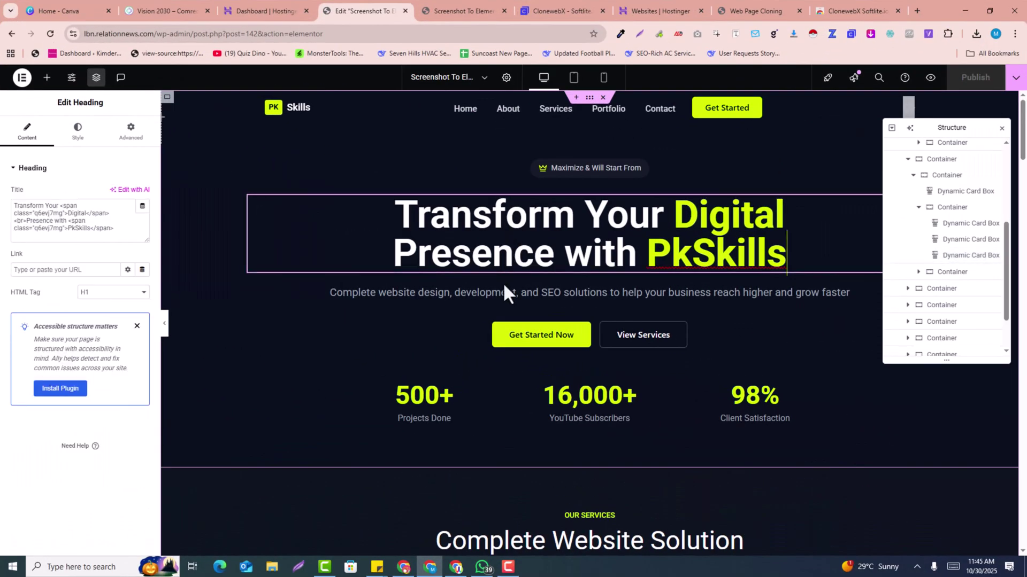
pyautogui.click(502, 287)
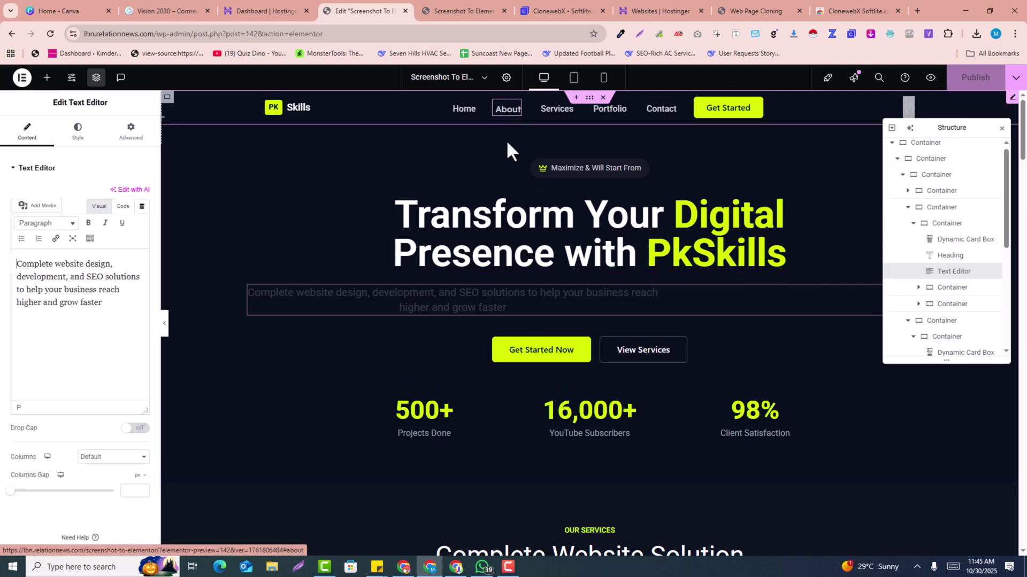
pyautogui.scroll(-7, 526, 380)
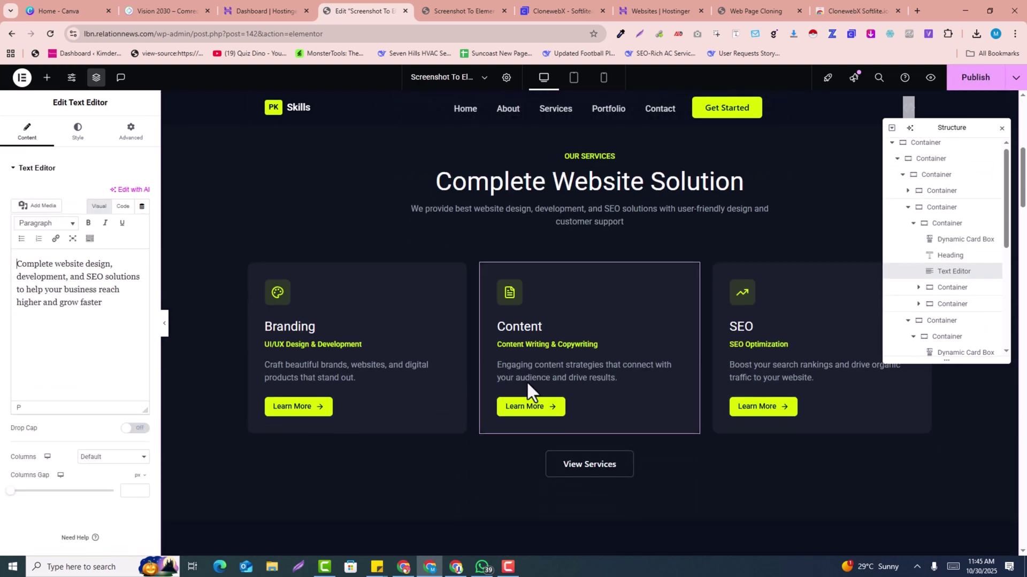
pyautogui.scroll(-2, 526, 380)
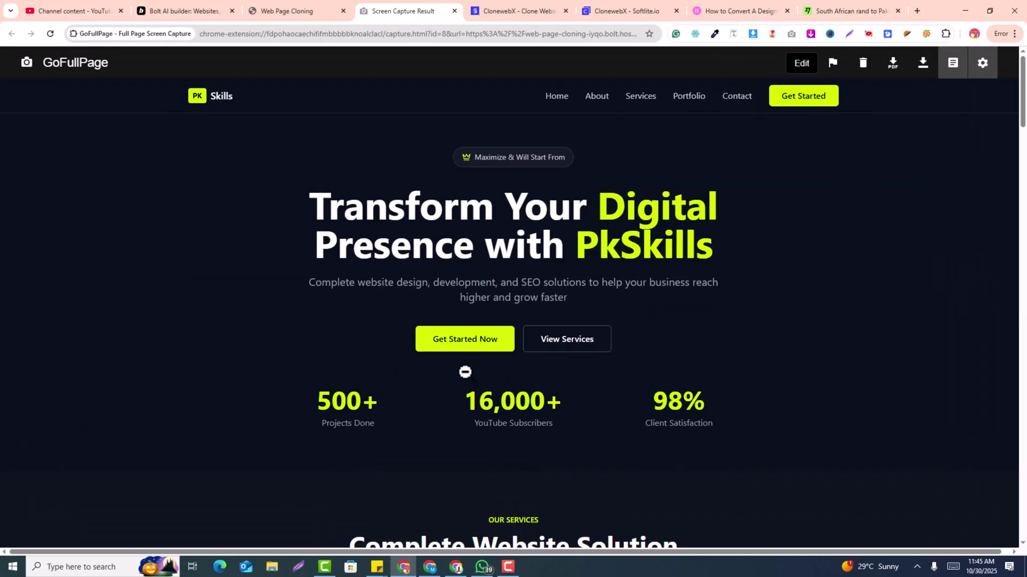
pyautogui.scroll(-7, 463, 380)
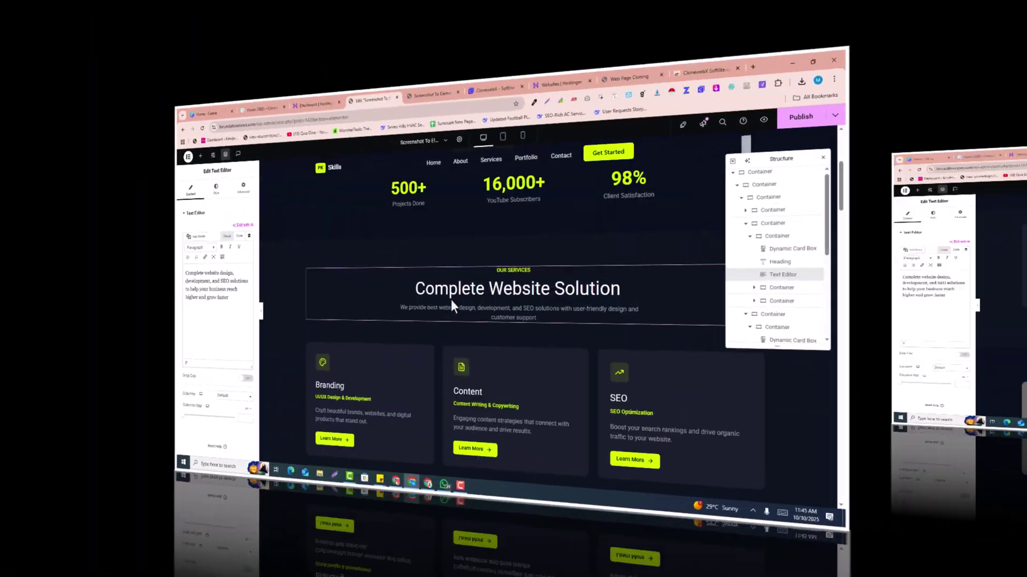
pyautogui.scroll(-6, 493, 303)
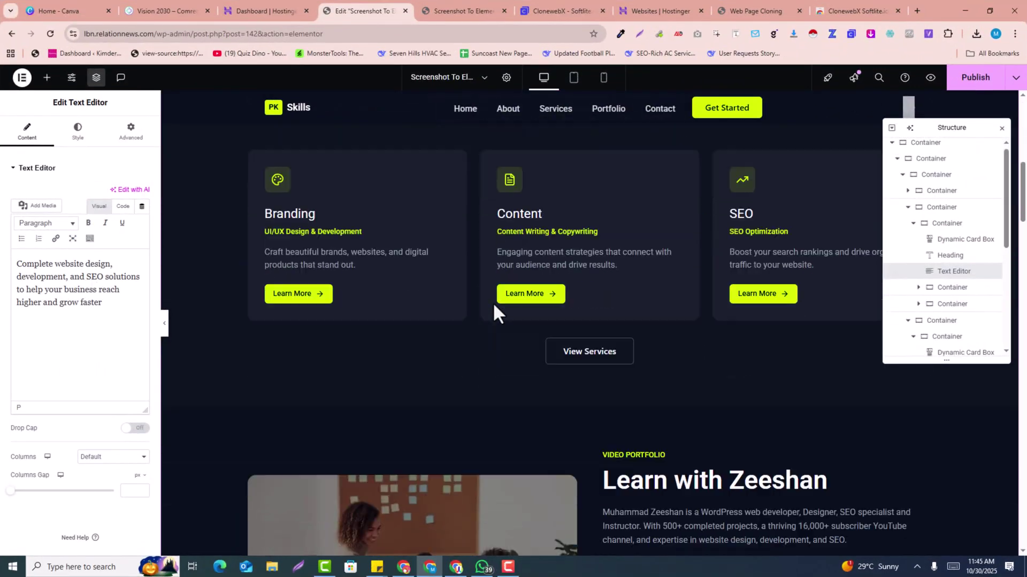
pyautogui.scroll(-4, 492, 303)
pyautogui.click(670, 390)
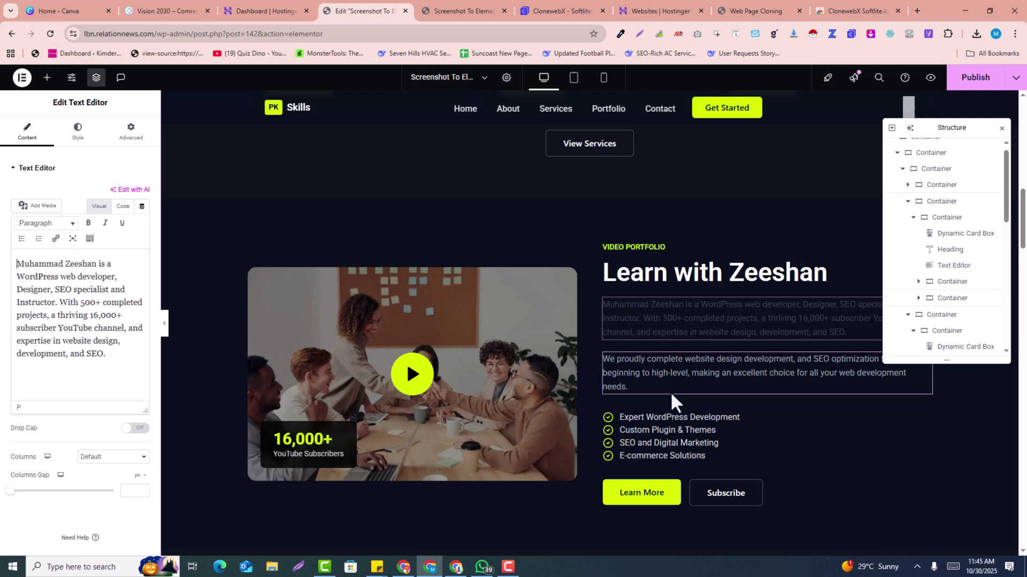
pyautogui.click(659, 425)
pyautogui.scroll(-6, 515, 340)
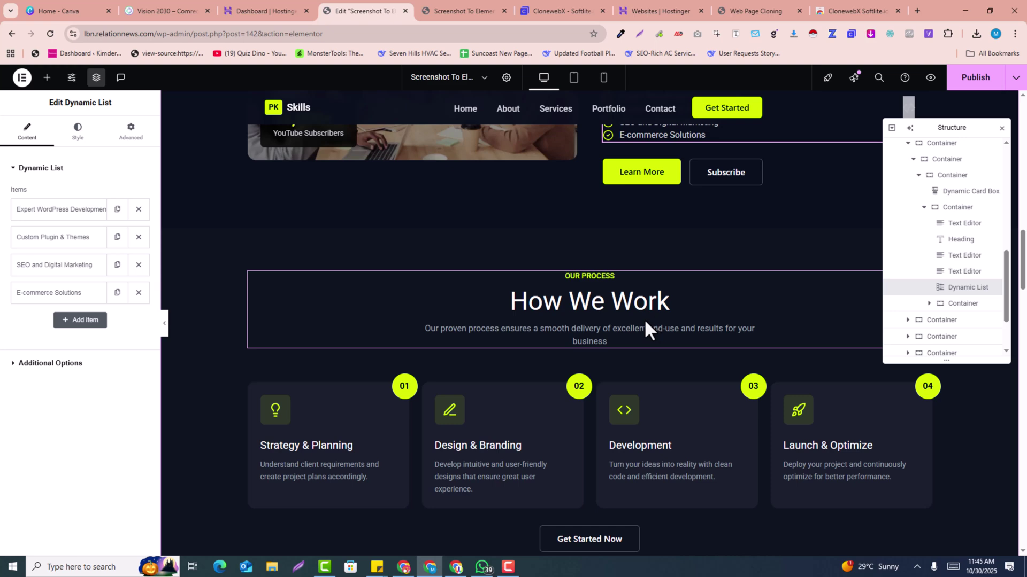
pyautogui.scroll(-3, 647, 401)
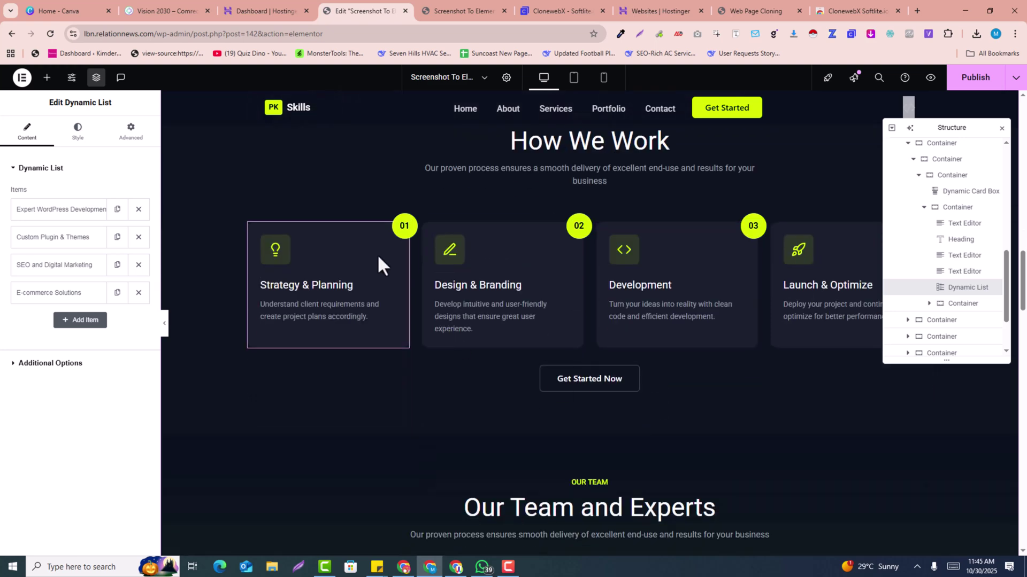
pyautogui.click(605, 251)
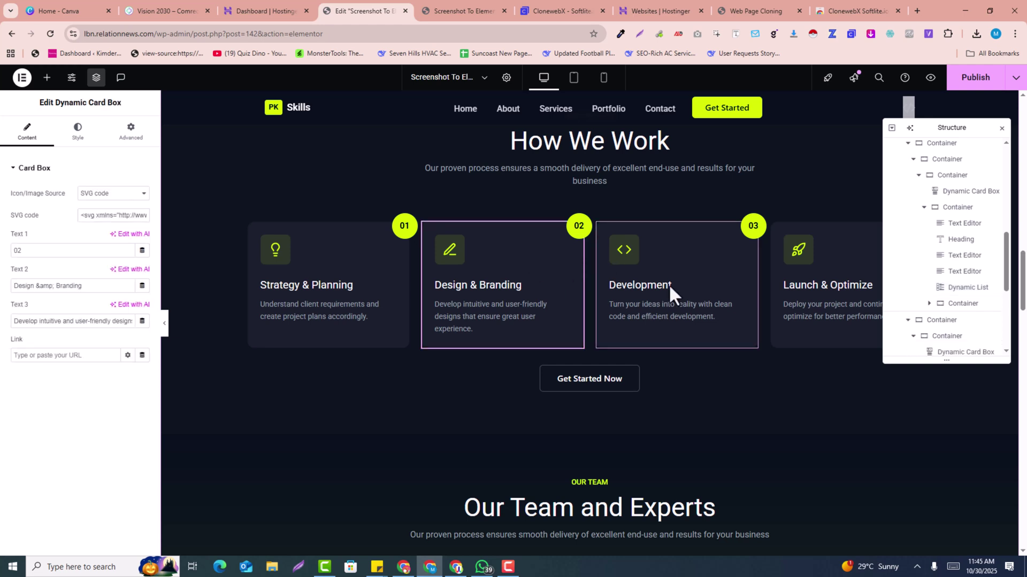
pyautogui.click(789, 284)
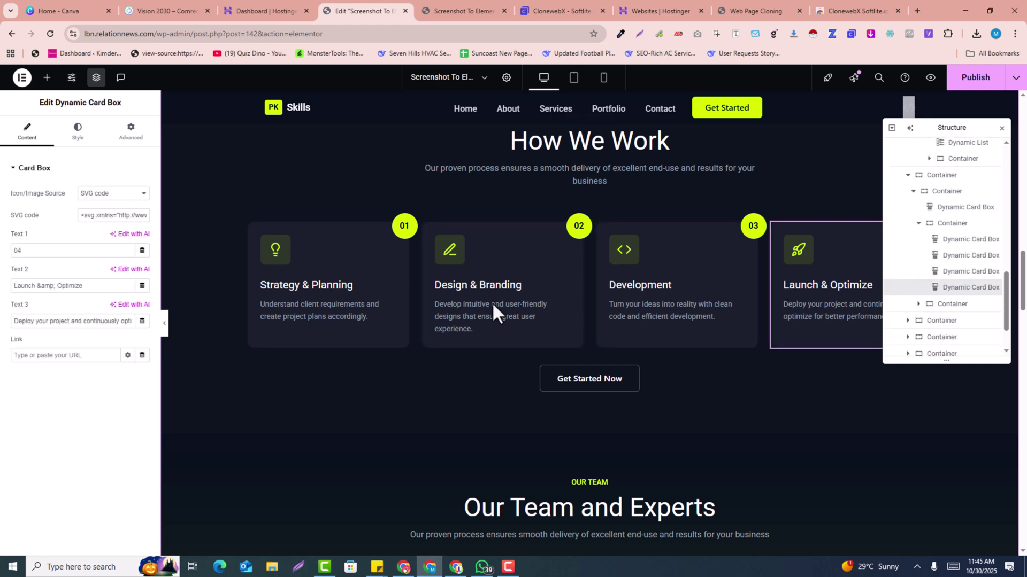
pyautogui.click(337, 296)
pyautogui.click(646, 297)
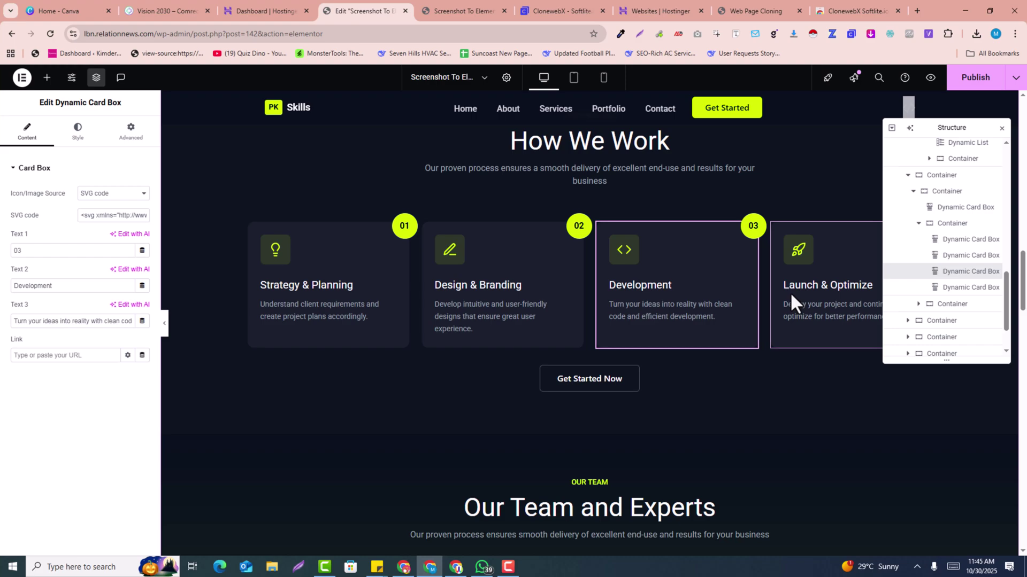
pyautogui.click(791, 292)
pyautogui.scroll(-4, 615, 374)
pyautogui.scroll(10, 543, 423)
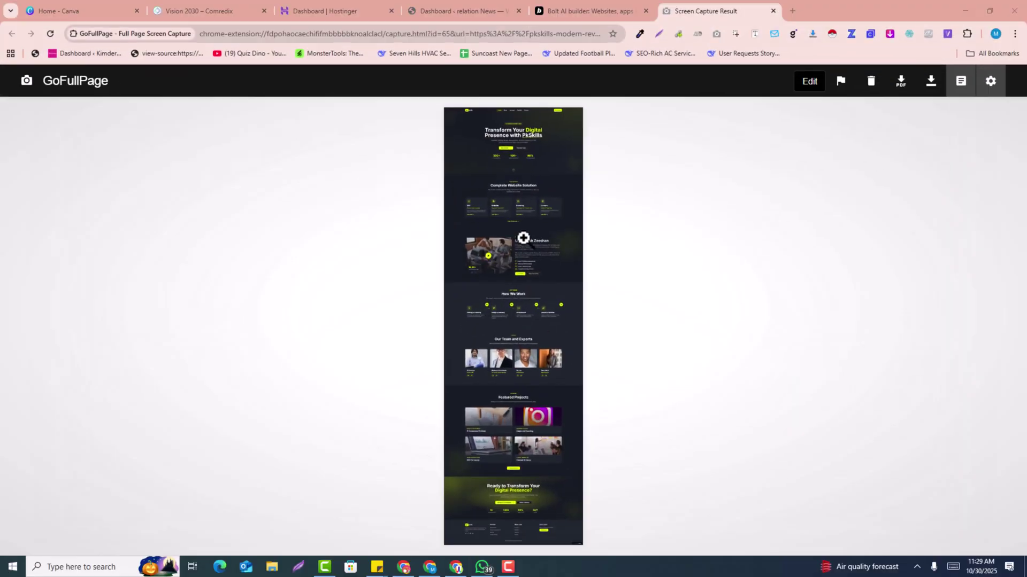
pyautogui.click(523, 272)
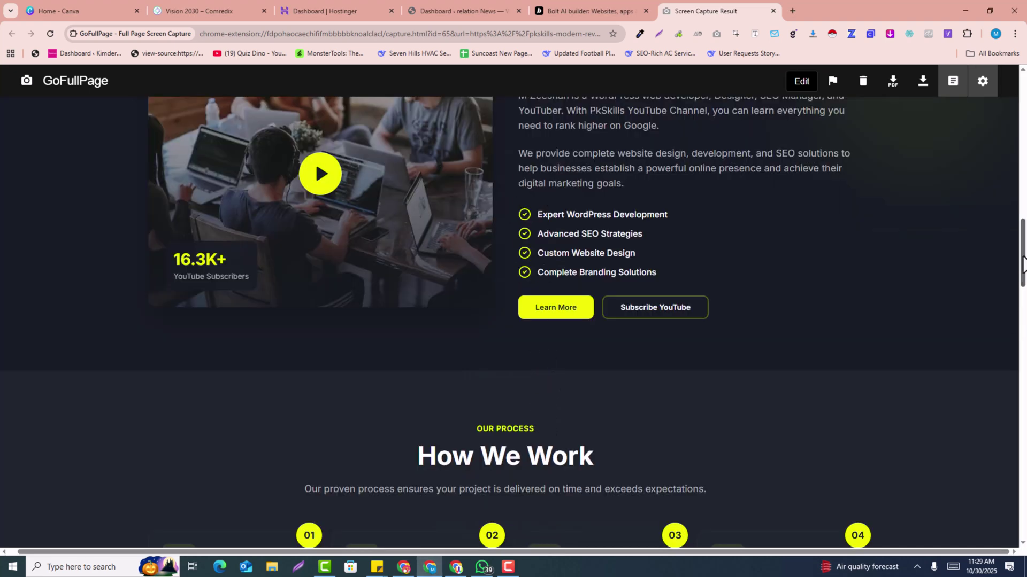
pyautogui.moveTo(1023, 252); pyautogui.dragTo(1016, 126)
pyautogui.scroll(-6, 386, 274)
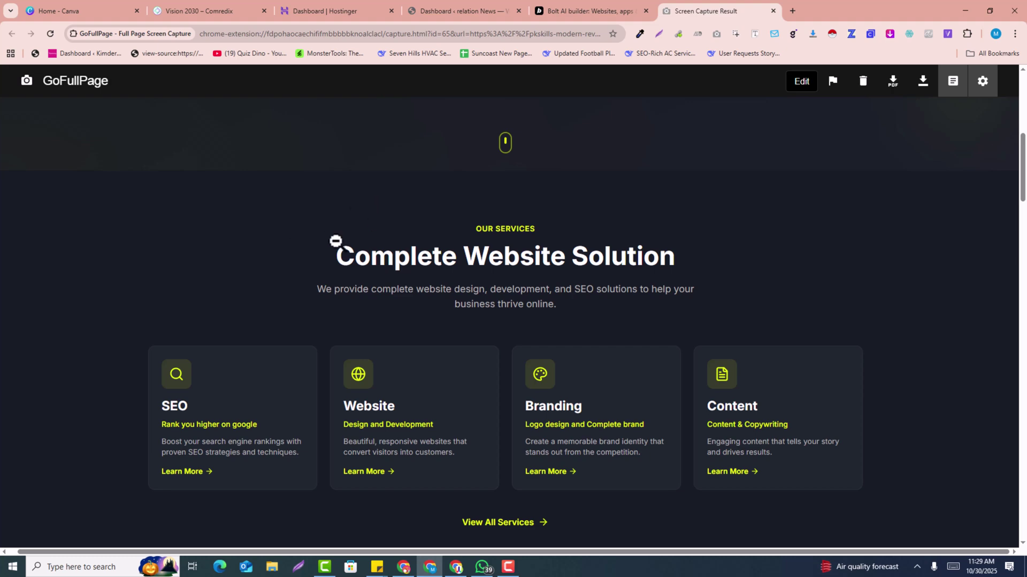
pyautogui.scroll(-20, 634, 287)
pyautogui.click(635, 287)
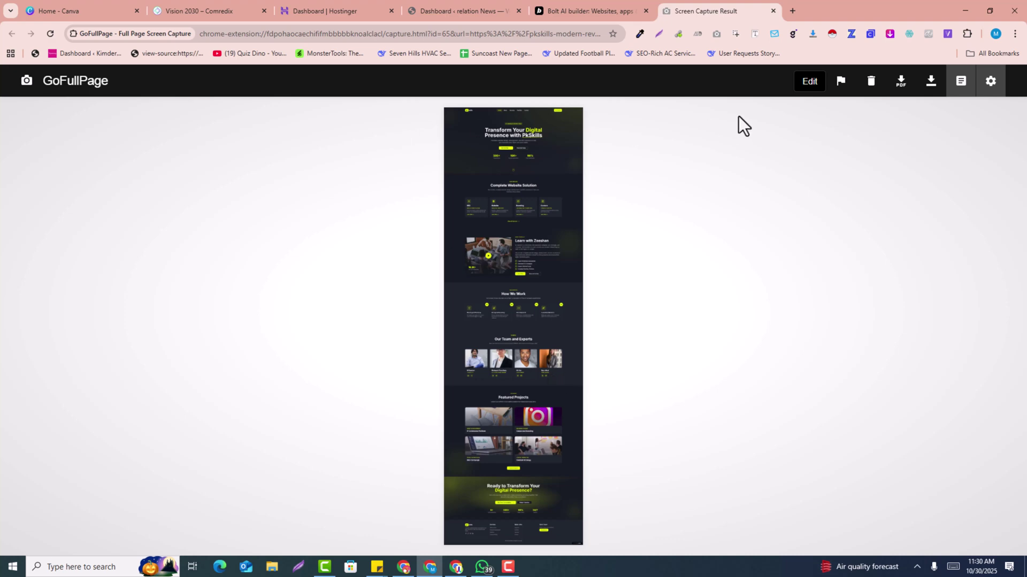
# Step: Scroll over the relation News WordPress dashboard, then return to the screenshot capture result tab
pyautogui.click(483, 2)
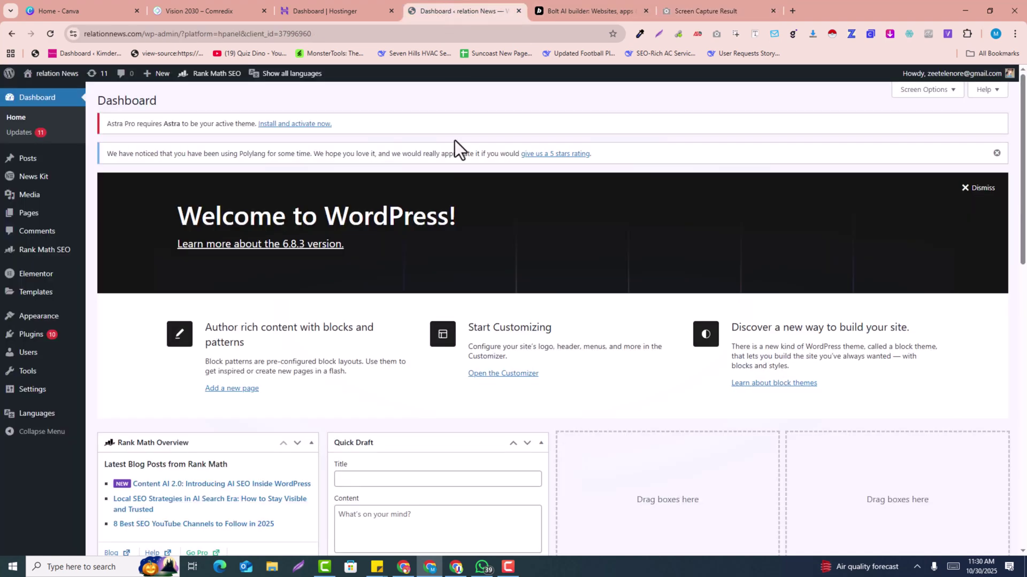
pyautogui.scroll(-5, 499, 284)
pyautogui.scroll(5, 498, 283)
pyautogui.hotkey('ctrl', 'Tab')
pyautogui.hotkey('ctrl', 'Tab')
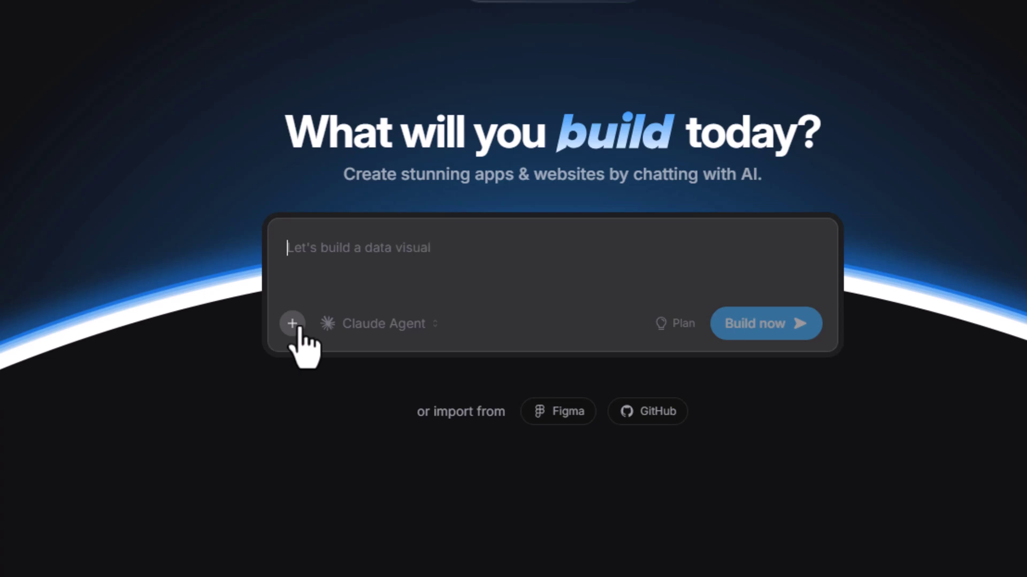
# Step: Attach today's PkSkills screenshot PNG, paste the 100% webpage clone request and start building
pyautogui.click(293, 323)
pyautogui.click(345, 228)
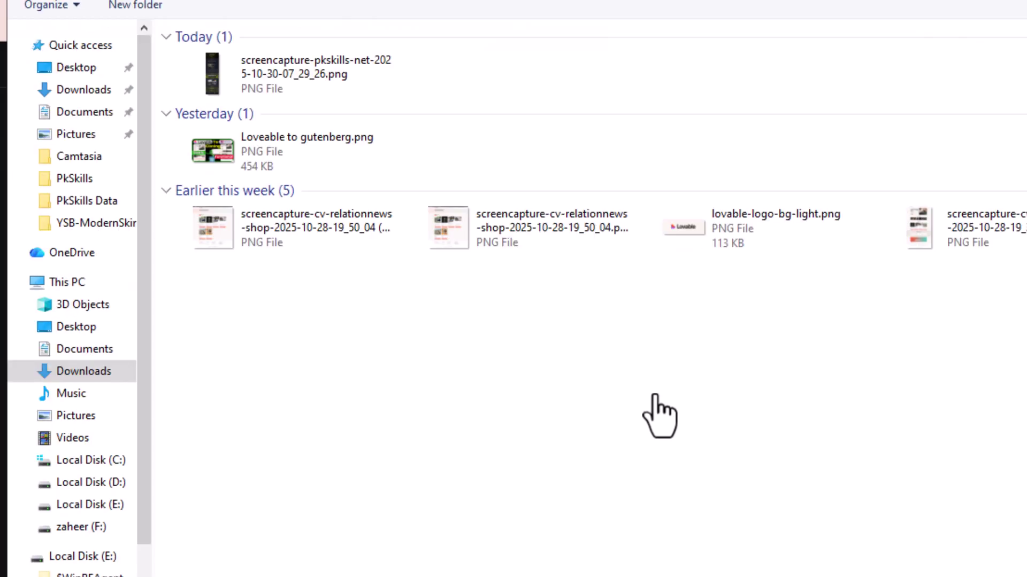
pyautogui.click(229, 85)
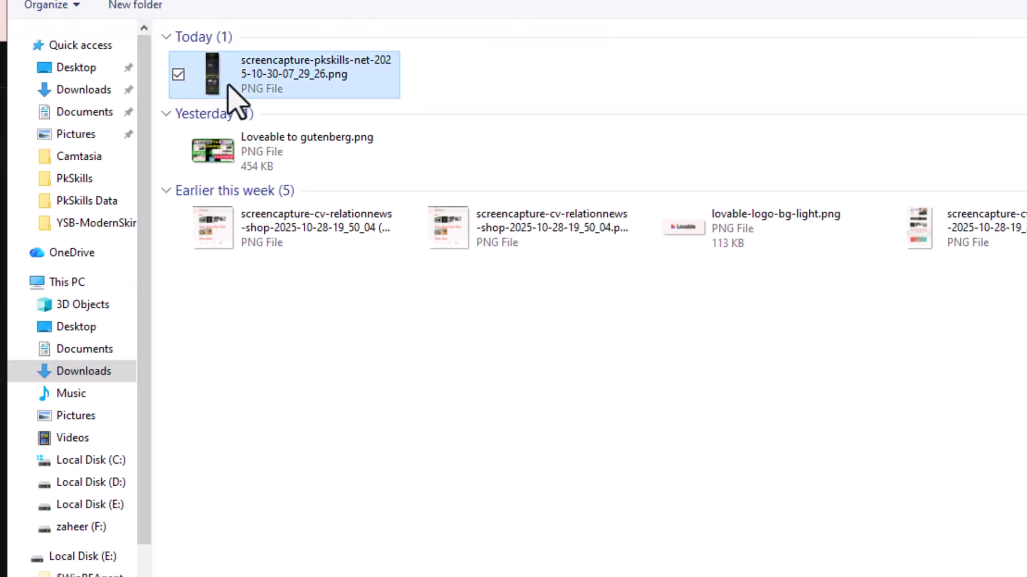
pyautogui.press('Return')
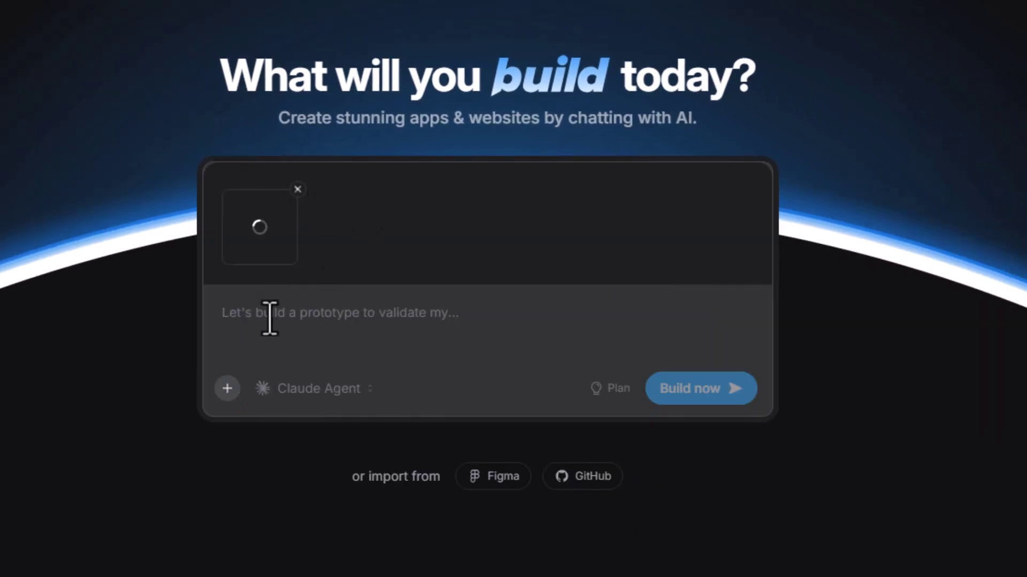
pyautogui.write('Convert this image into Real webpage. I need 100% clone of this screenshot into a webpage.')
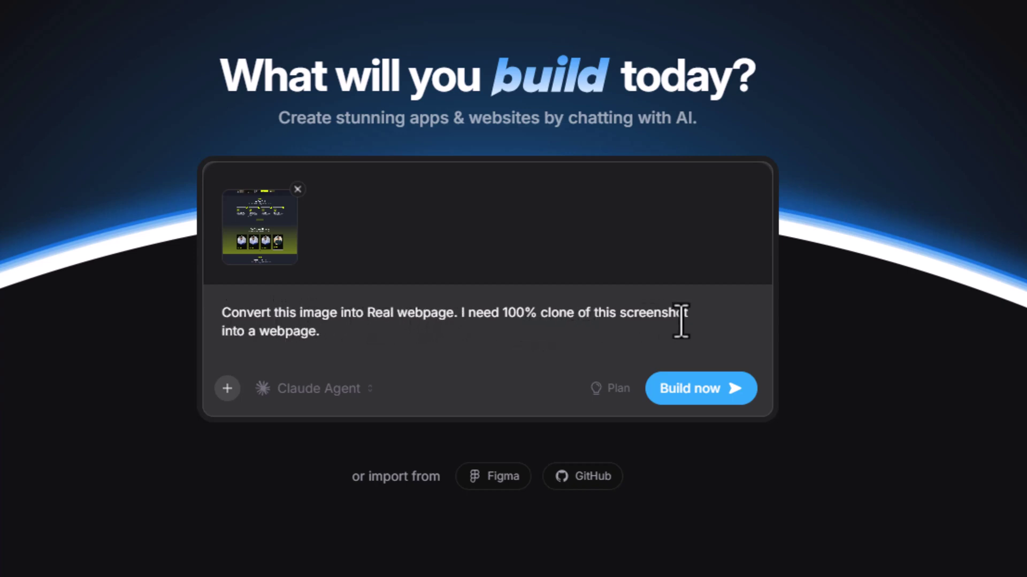
pyautogui.click(690, 388)
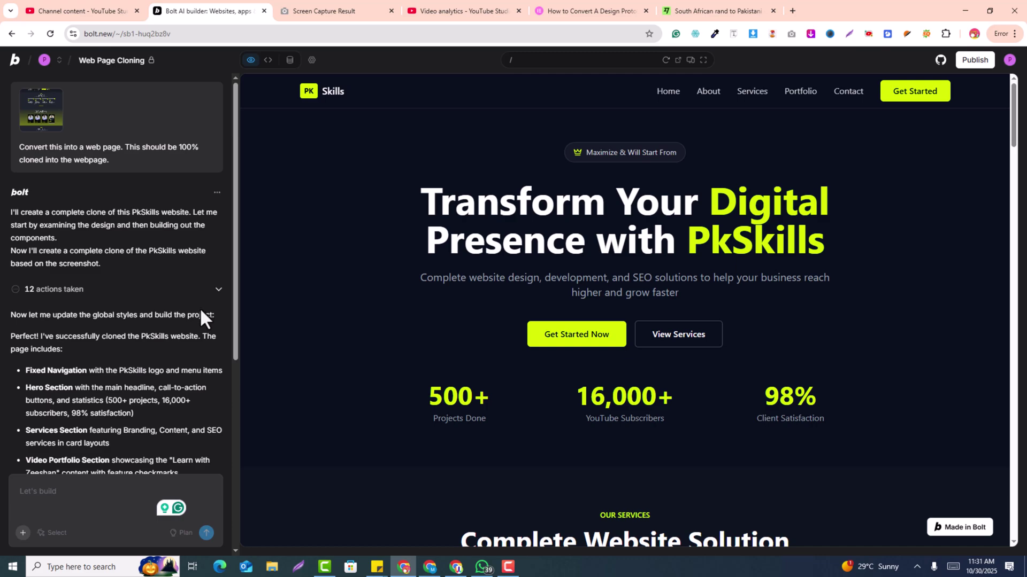
pyautogui.scroll(-3, 517, 306)
pyautogui.scroll(-4, 157, 323)
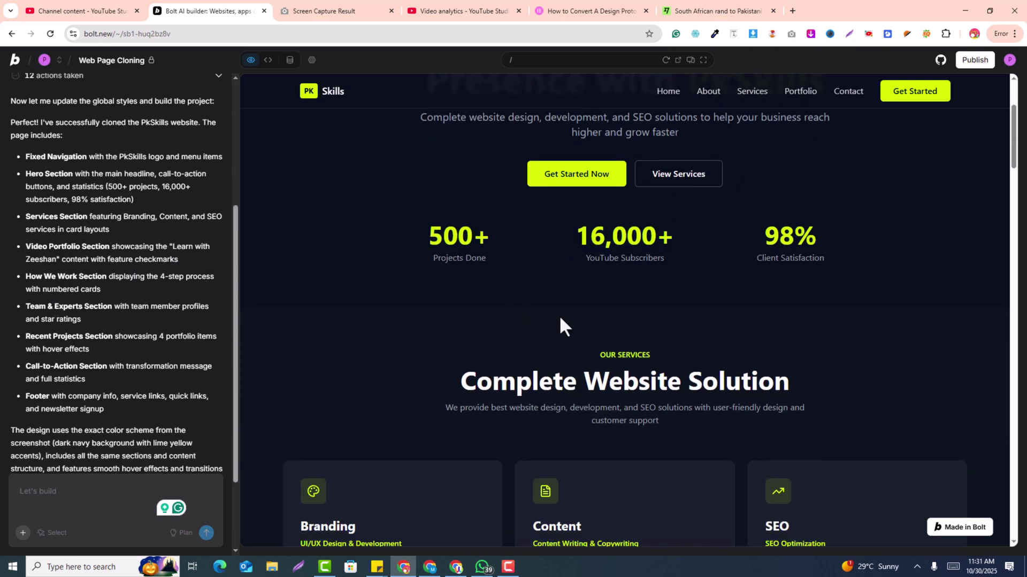
pyautogui.scroll(-10, 560, 316)
pyautogui.scroll(-20, 559, 314)
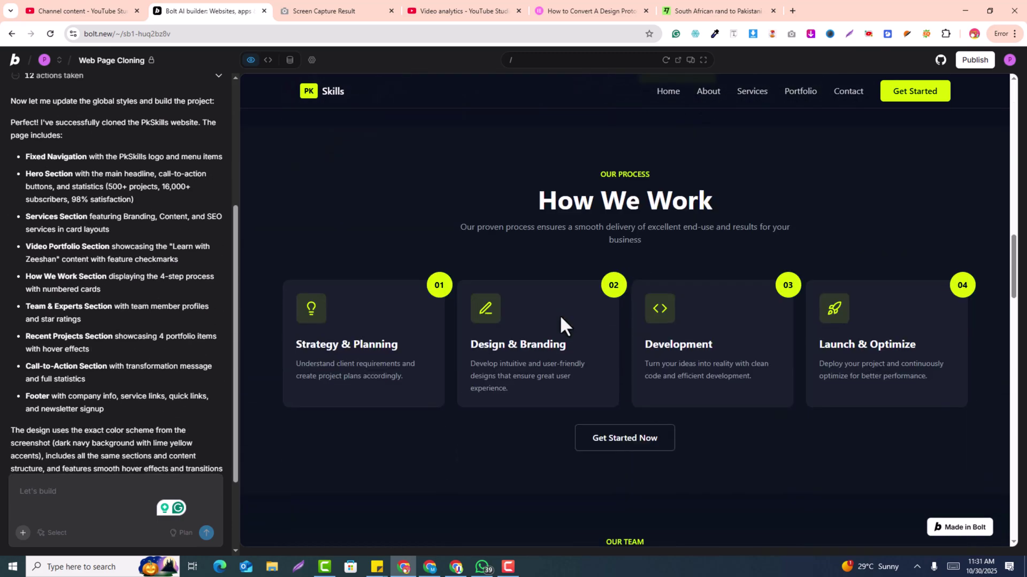
pyautogui.scroll(-15, 560, 314)
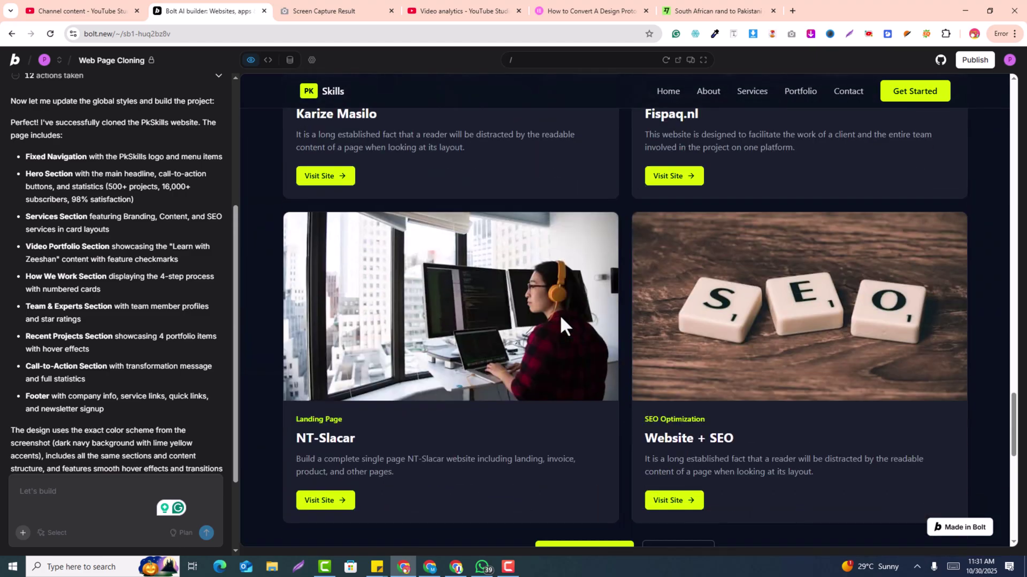
pyautogui.scroll(5, 560, 319)
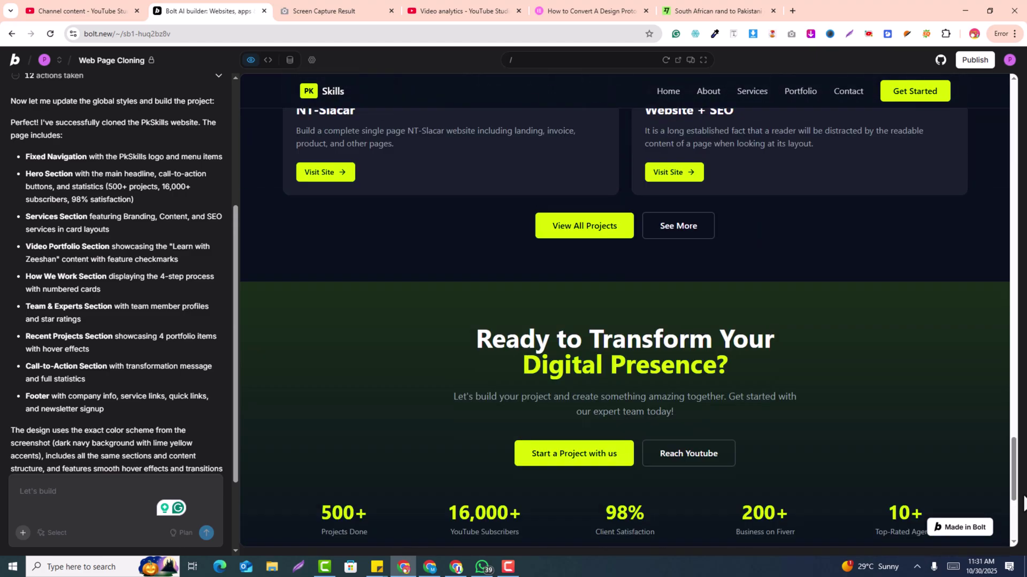
pyautogui.moveTo(1014, 490); pyautogui.dragTo(1006, 328)
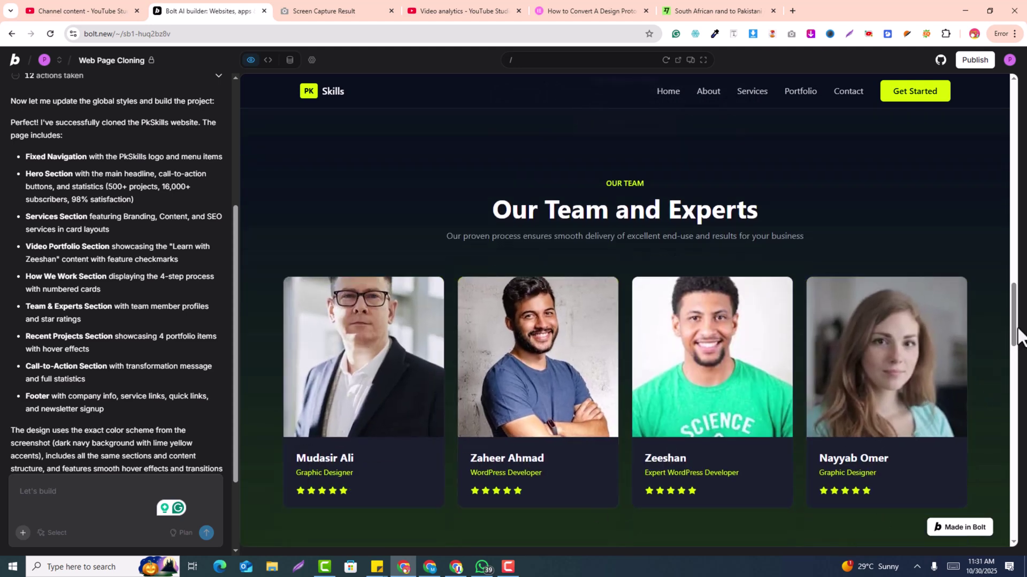
pyautogui.moveTo(1012, 319); pyautogui.dragTo(1014, 115)
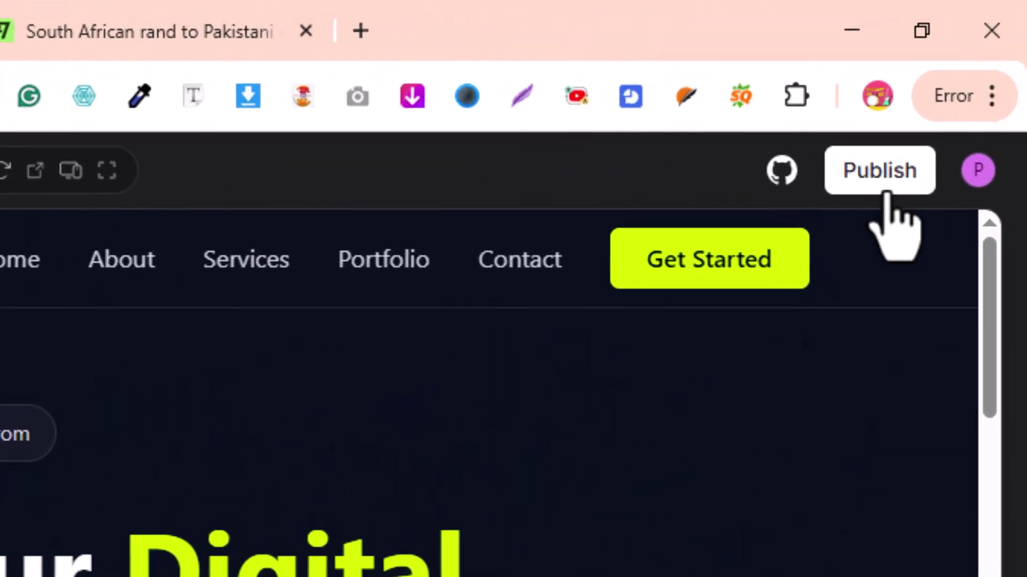
# Step: Publish the PkSkills clone project to the web, then select the capture tab's address bar
pyautogui.click(977, 63)
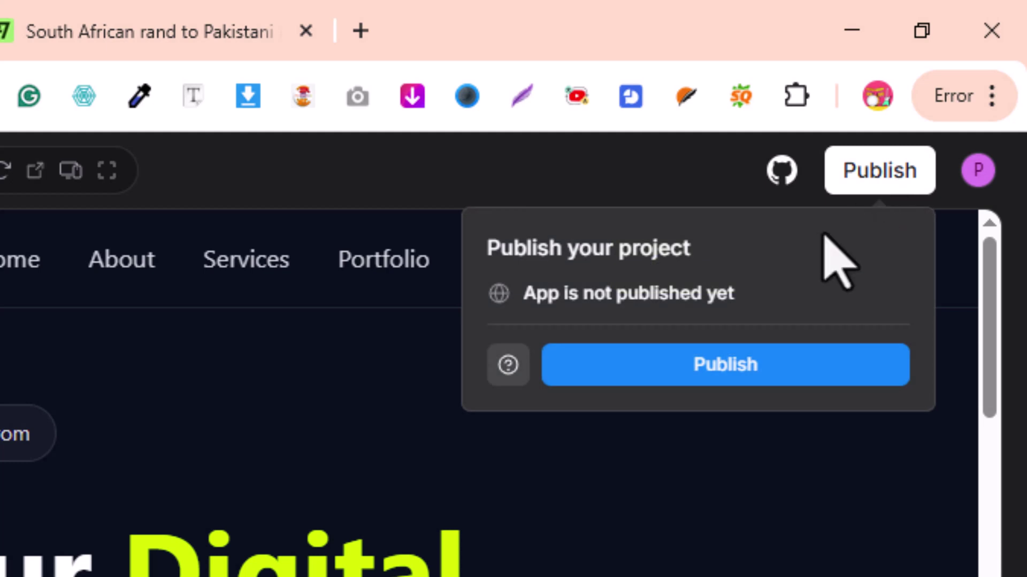
pyautogui.click(724, 370)
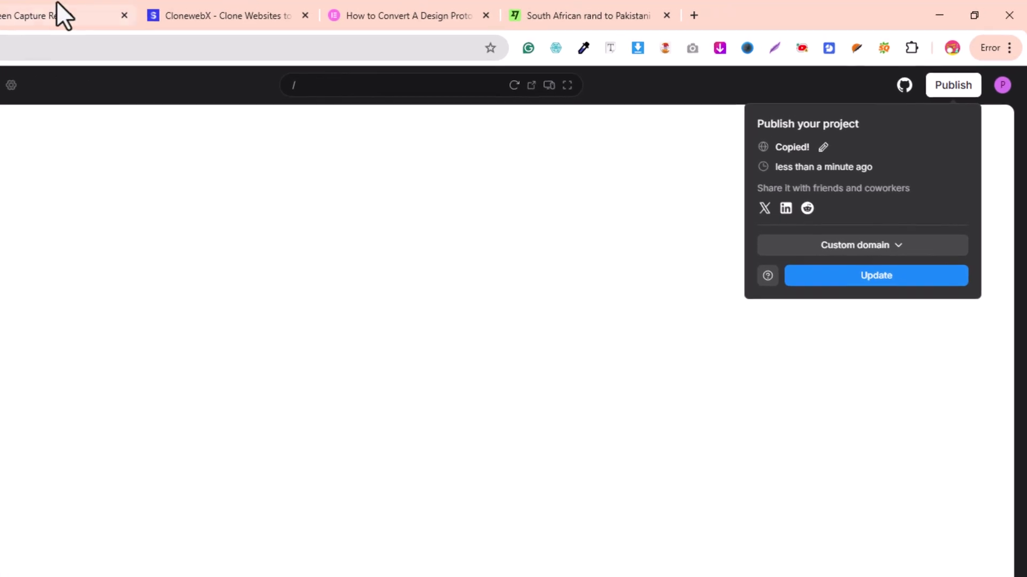
pyautogui.click(332, 11)
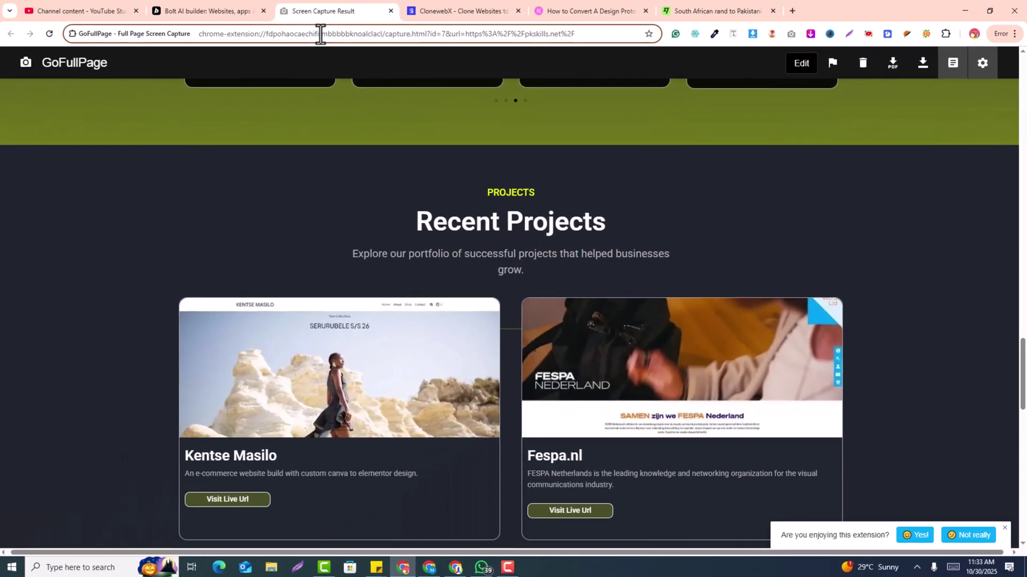
pyautogui.doubleClick(155, 41)
pyautogui.tripleClick(154, 41)
# Step: Load web-page-cloning-iyqo.bolt.host and scroll through its hero, services, team and Recent Projects sections
pyautogui.write('https://web-page-cloning-iyqo.bolt.host/')
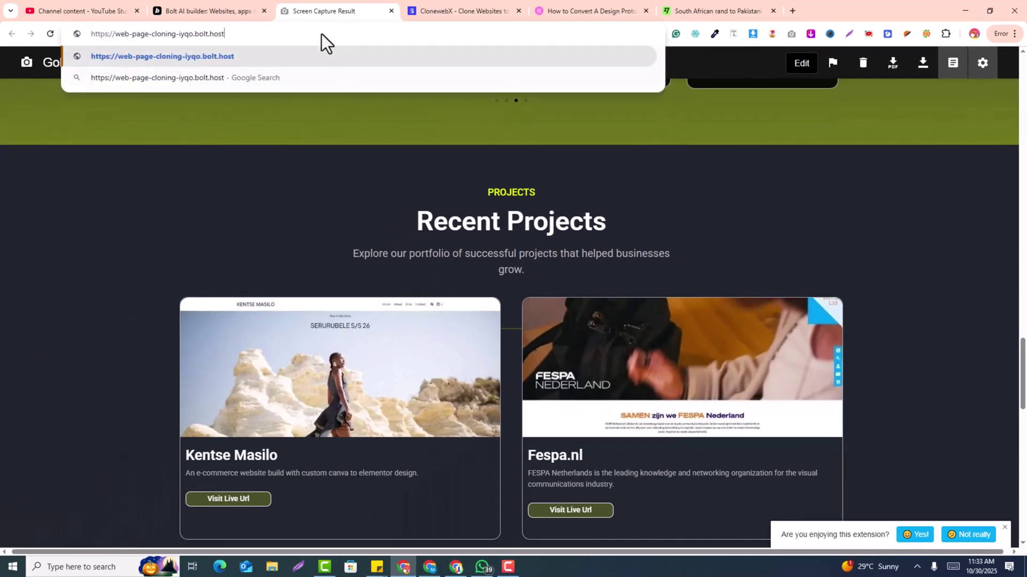
pyautogui.press('Return')
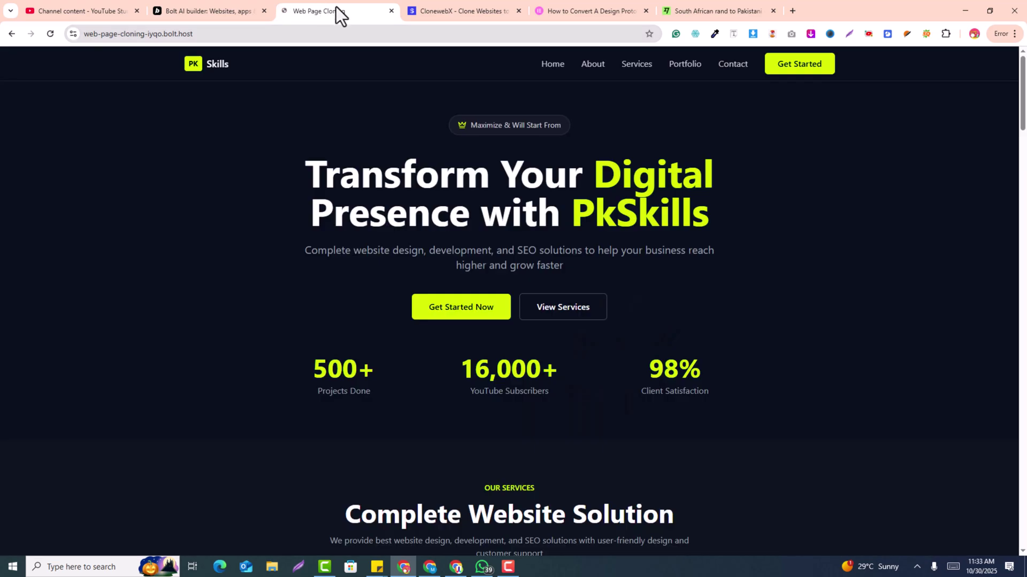
pyautogui.scroll(-10, 639, 254)
pyautogui.scroll(-7, 395, 239)
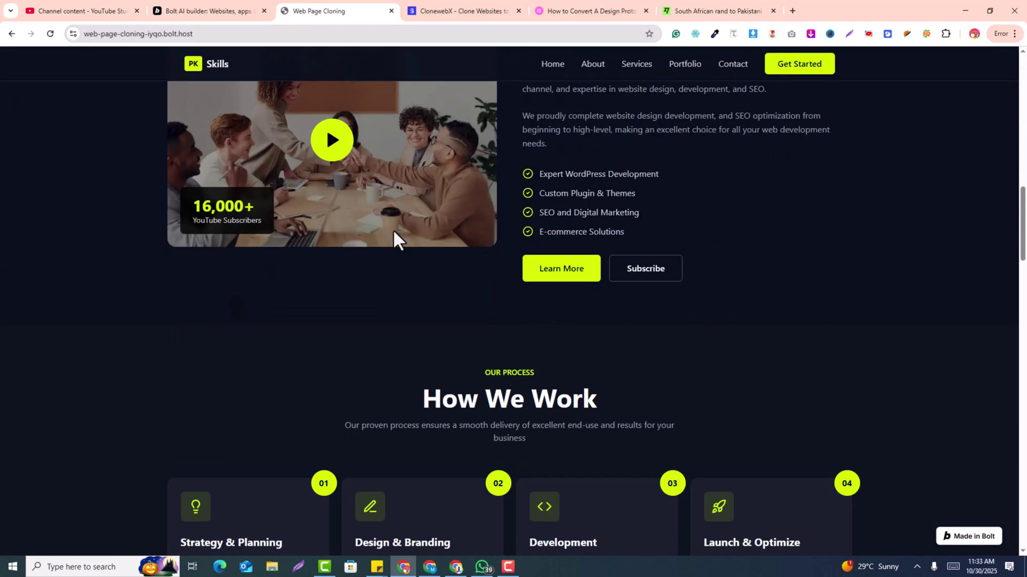
pyautogui.scroll(4, 547, 238)
pyautogui.scroll(4, 466, 191)
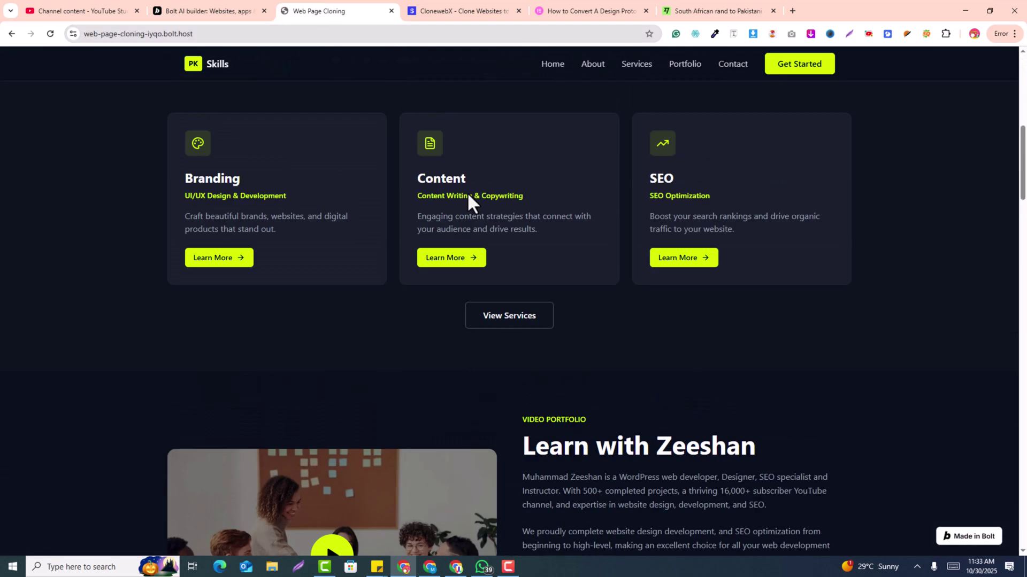
pyautogui.scroll(-12, 468, 191)
pyautogui.scroll(-15, 469, 195)
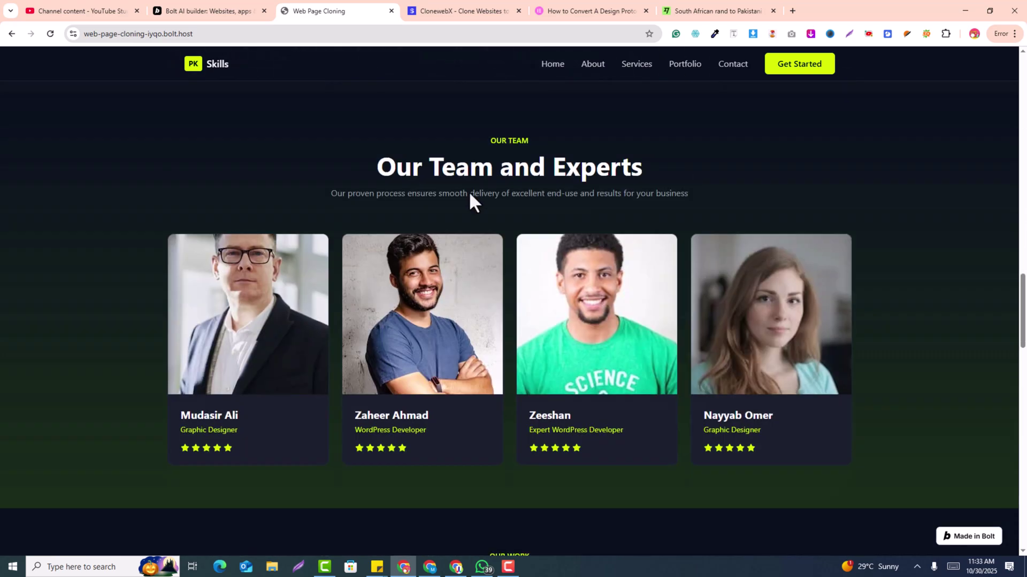
pyautogui.scroll(-3, 470, 194)
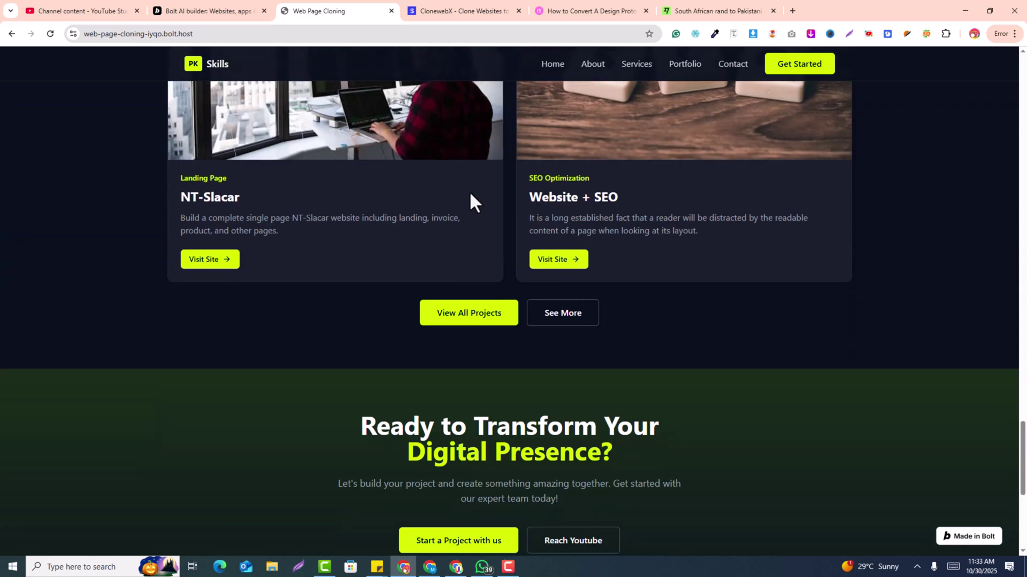
pyautogui.scroll(3, 682, 201)
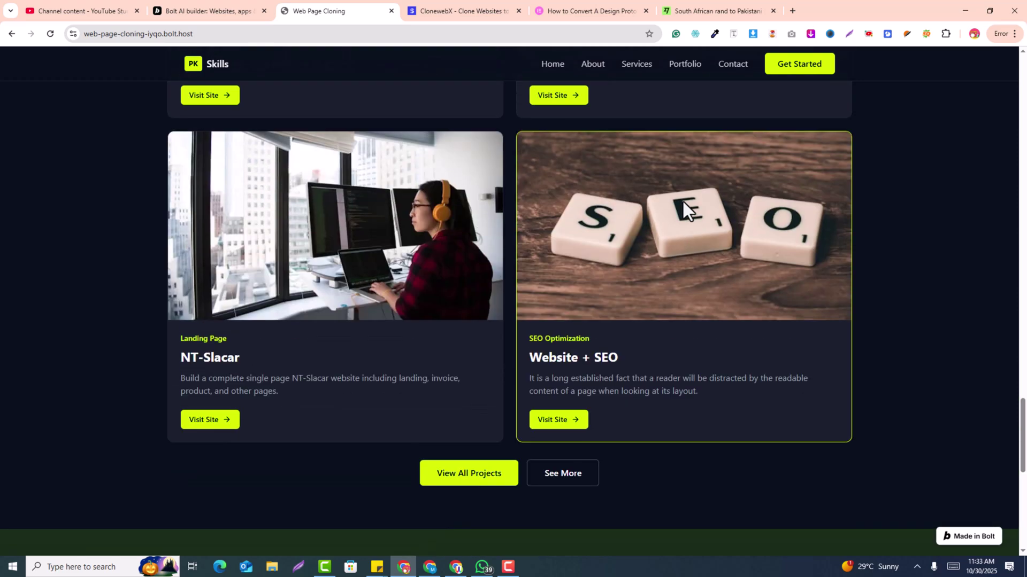
pyautogui.scroll(4, 457, 238)
pyautogui.scroll(5, 457, 243)
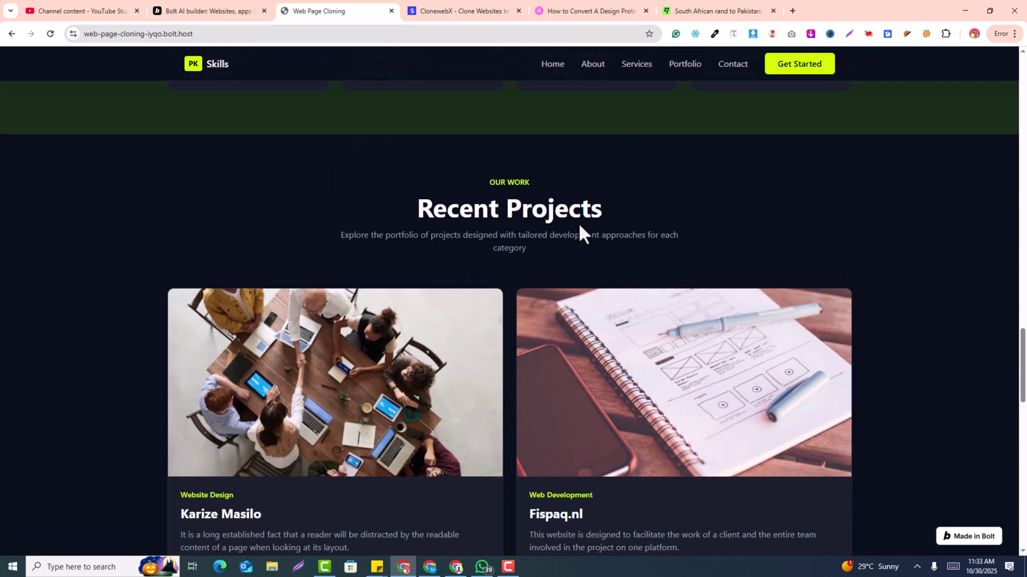
# Step: Show the CloneWebX pricing cards and highlight the 30 sites, $10 per month plan details
pyautogui.click(448, 8)
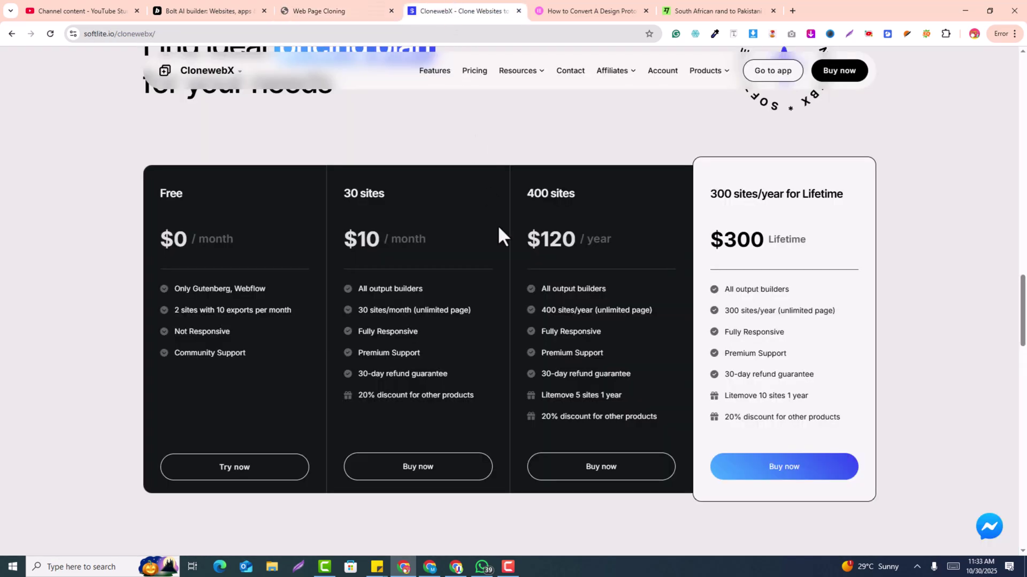
pyautogui.scroll(5, 497, 224)
pyautogui.scroll(-6, 498, 230)
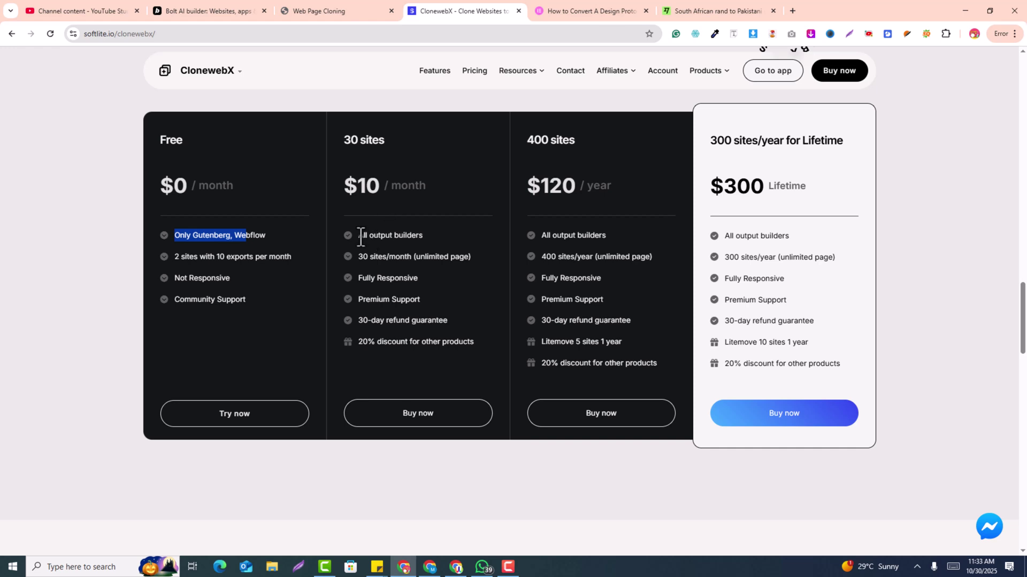
pyautogui.moveTo(358, 257); pyautogui.dragTo(368, 256)
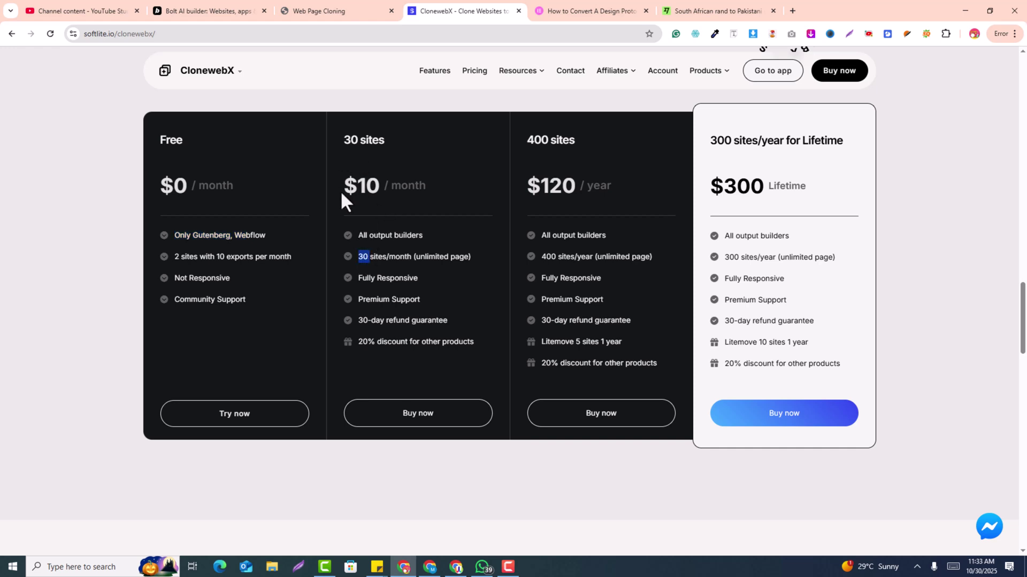
pyautogui.moveTo(341, 193); pyautogui.dragTo(385, 187)
pyautogui.click(362, 279)
pyautogui.scroll(1, 384, 290)
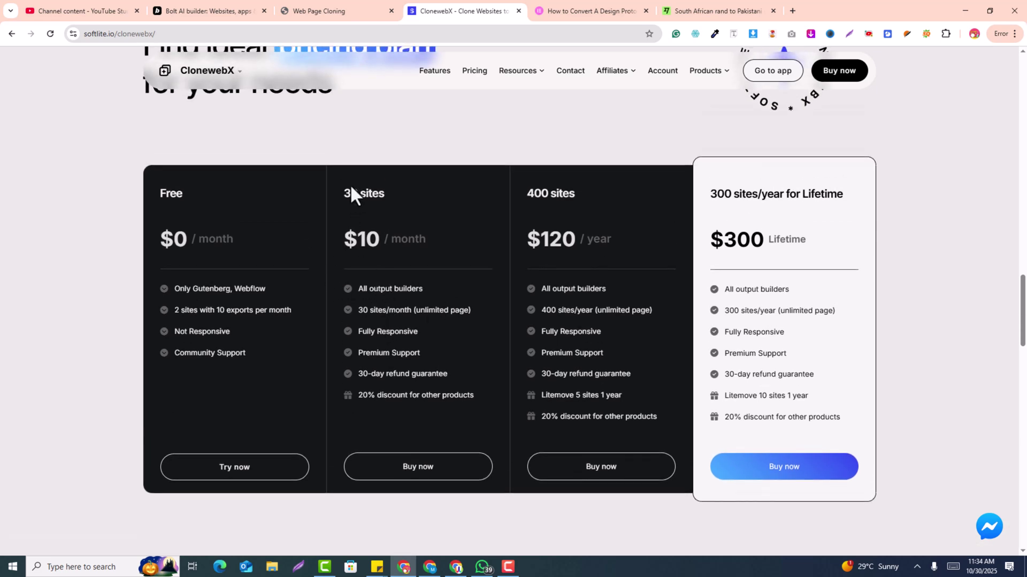
# Step: Open the CloneWebX app in the signed-in window and start a new project
pyautogui.click(766, 80)
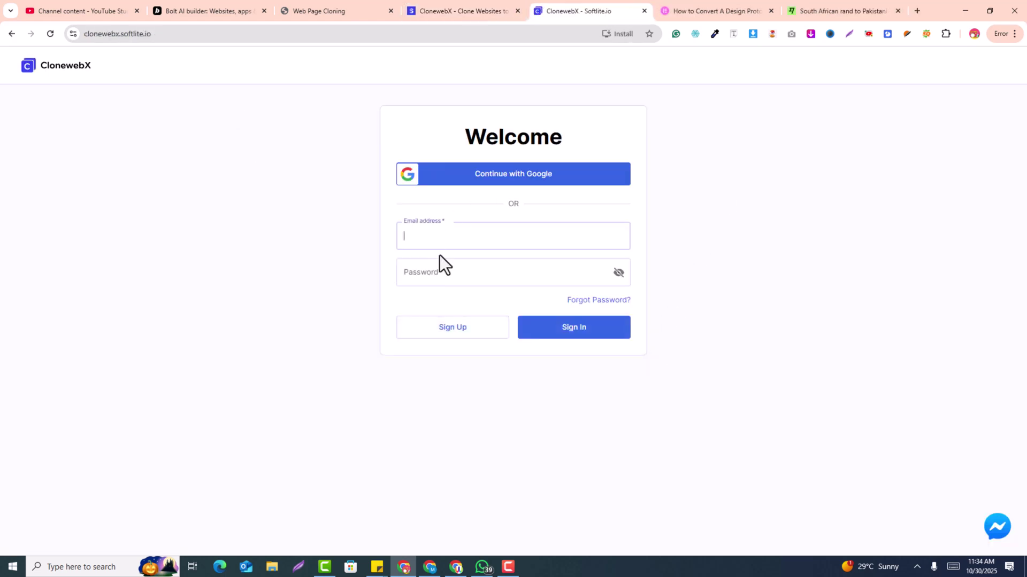
pyautogui.hotkey('alt', 'Tab')
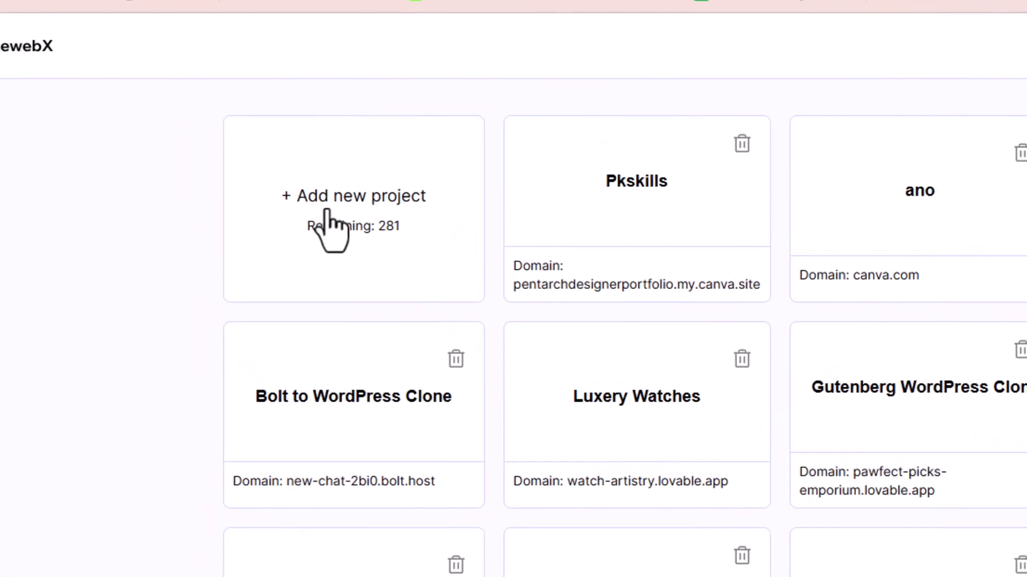
pyautogui.click(249, 179)
# Step: Create project 'Screenshot to Elementor' with web-page-cloning-iyqo.bolt.host as its source domain
pyautogui.click(542, 315)
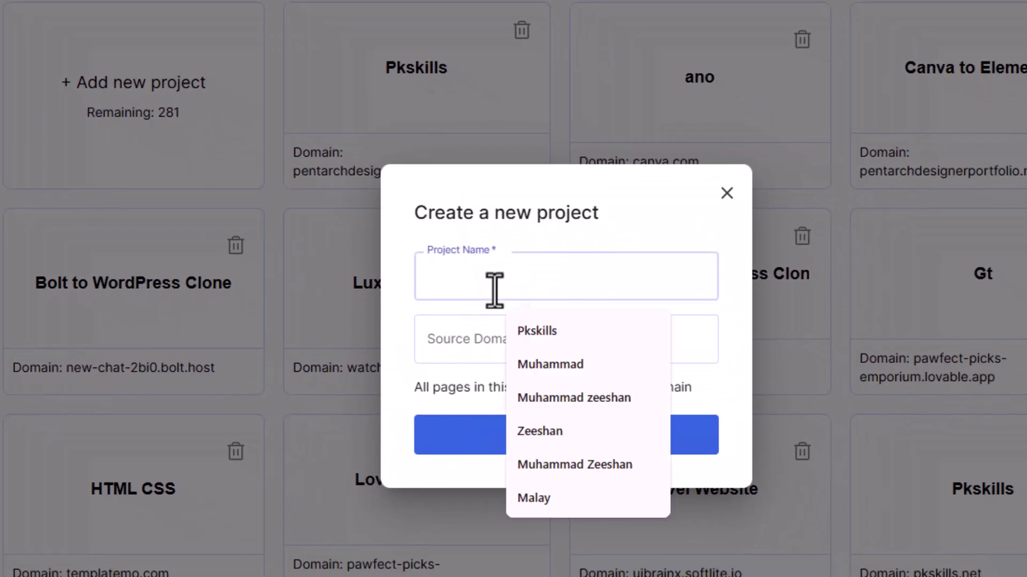
pyautogui.write('Screenshot to Elementor')
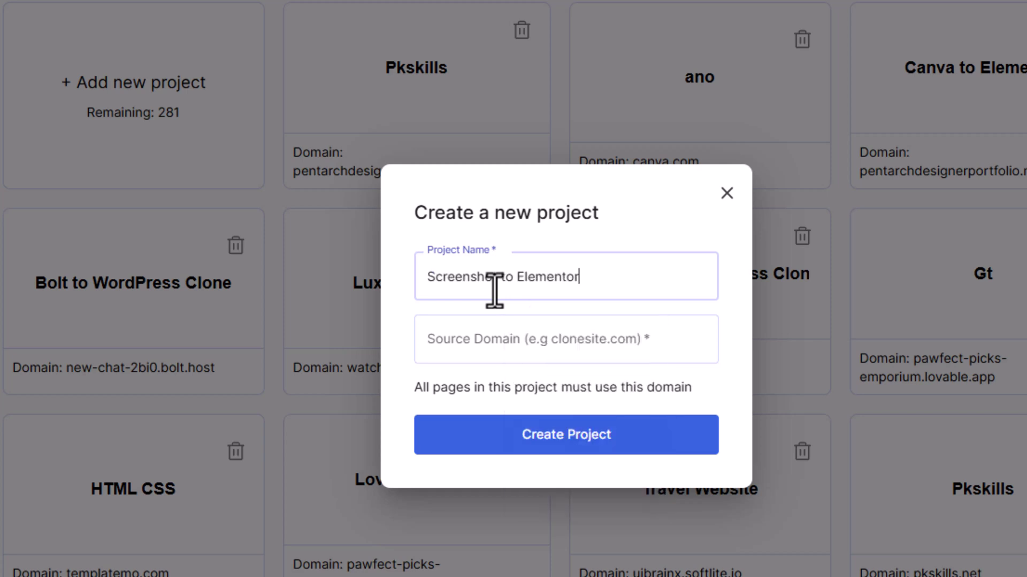
pyautogui.click(468, 343)
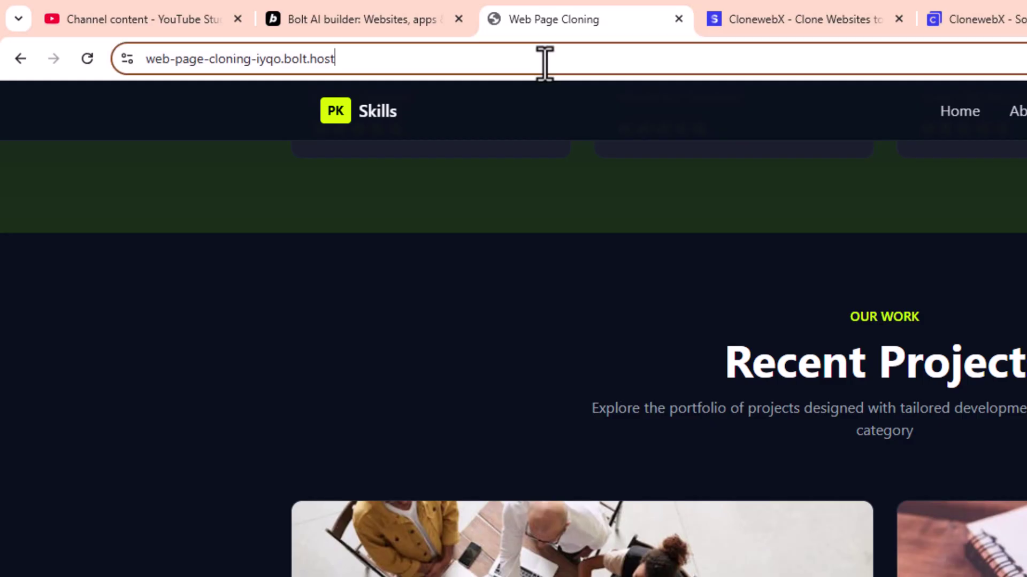
pyautogui.click(545, 60)
pyautogui.hotkey('ctrl', 'c')
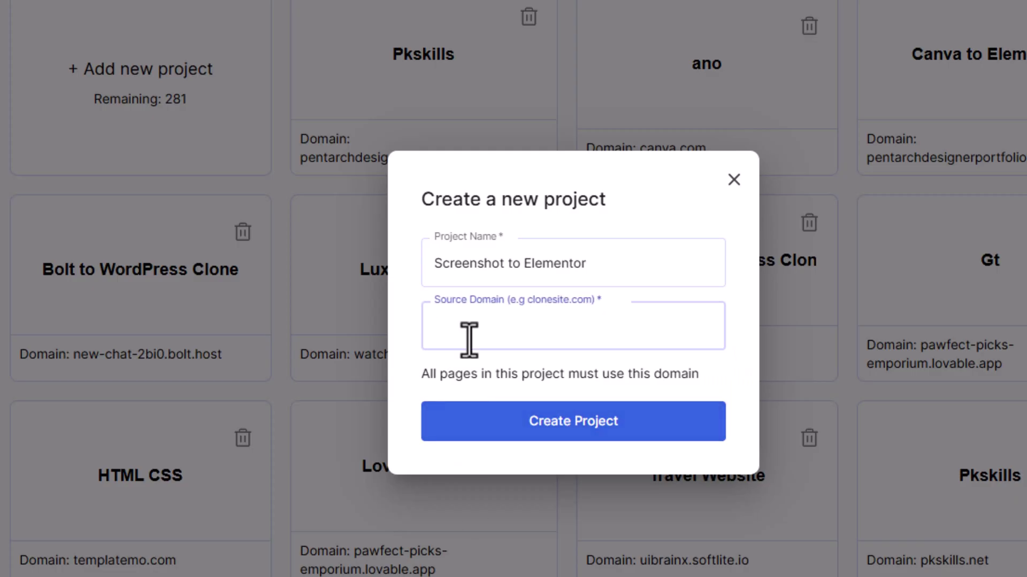
pyautogui.click(469, 340)
pyautogui.hotkey('ctrl', 'v')
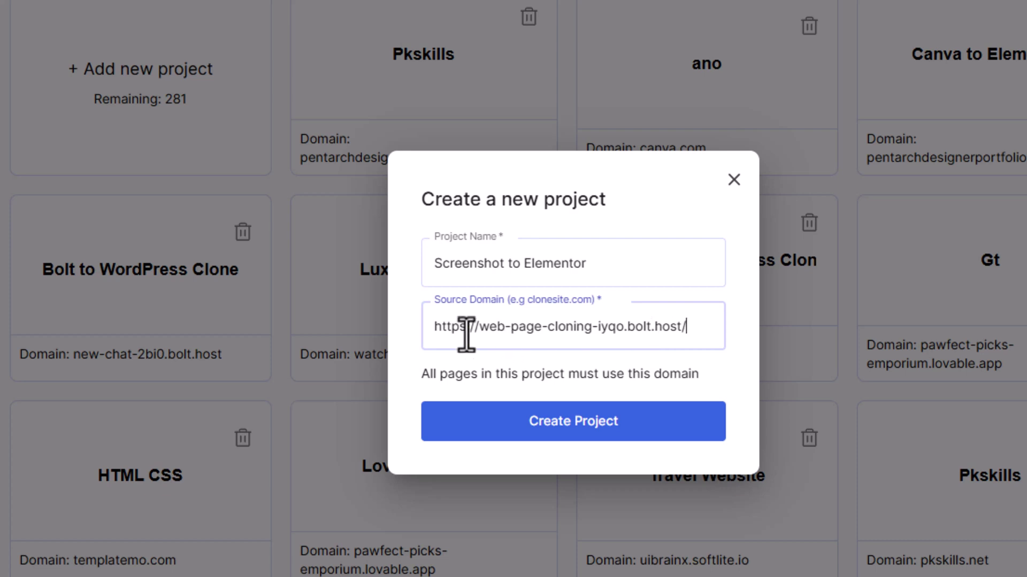
pyautogui.click(547, 435)
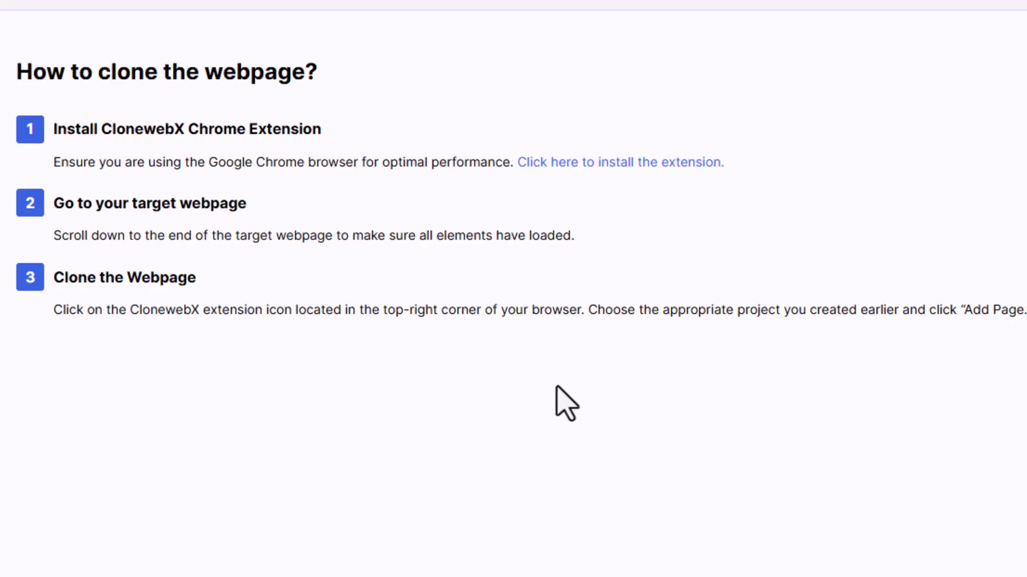
# Step: Confirm the ClonewebX Web Store extension is installed, test its toolbar popup, and return to the project
pyautogui.click(605, 165)
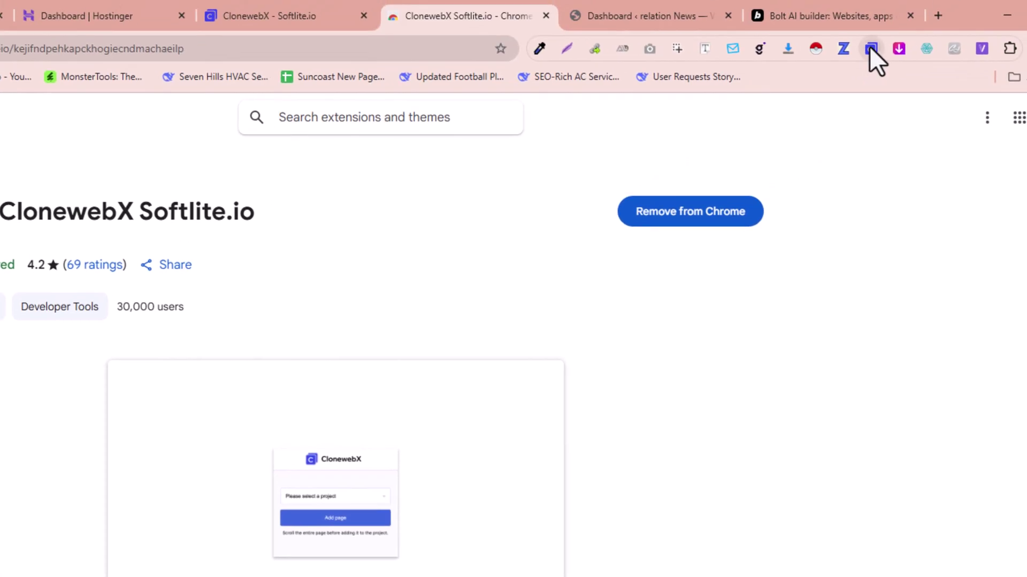
pyautogui.click(870, 48)
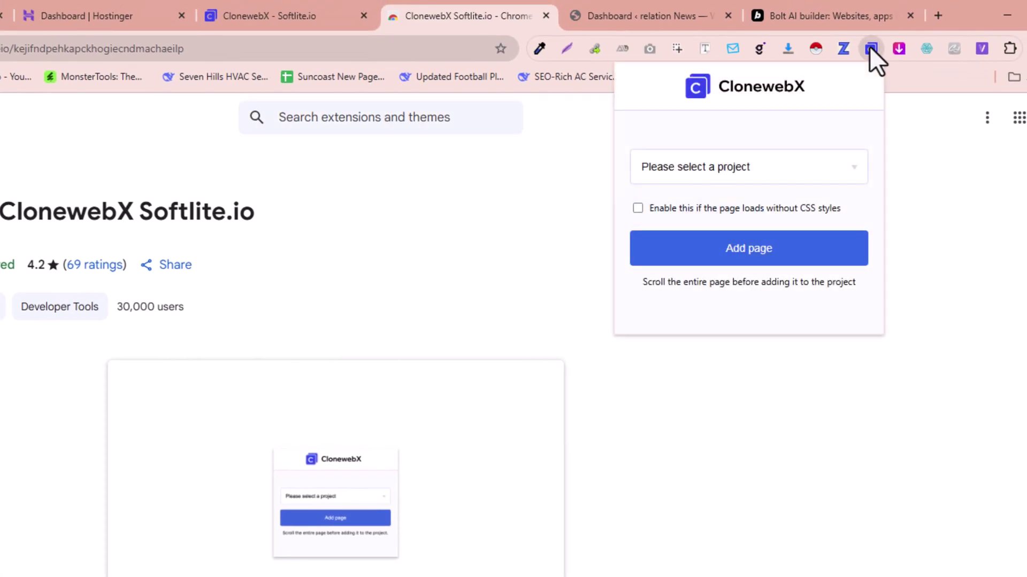
pyautogui.click(870, 48)
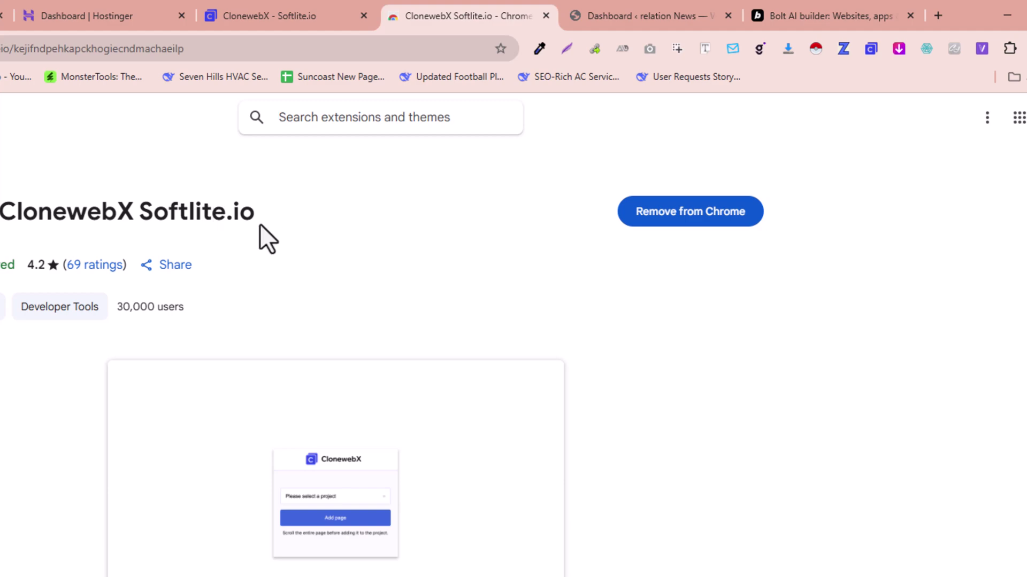
pyautogui.click(259, 15)
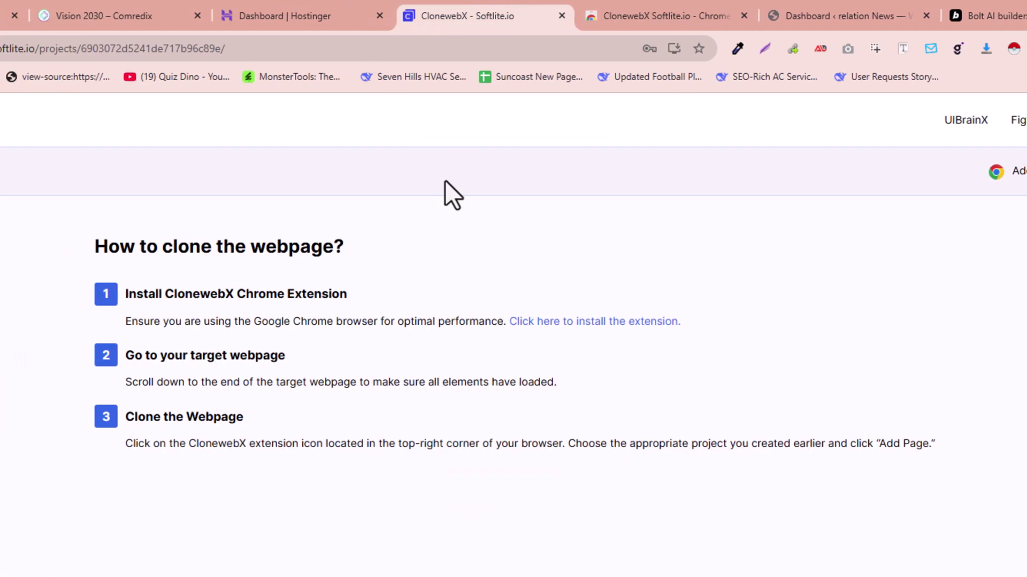
# Step: Scroll through the full published PkSkills page on bolt.host
pyautogui.click(357, 11)
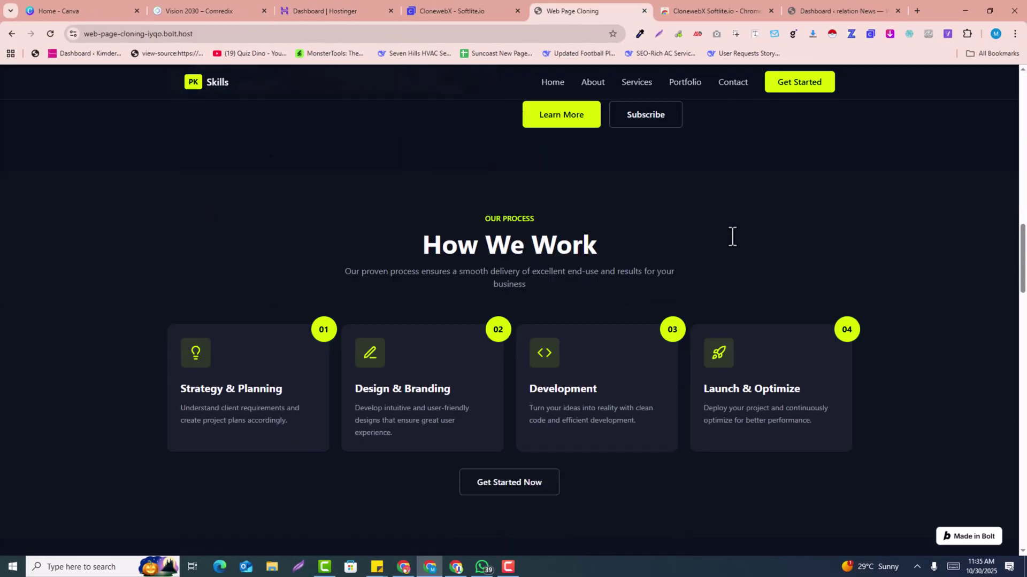
pyautogui.scroll(-7, 894, 339)
pyautogui.moveTo(1024, 321); pyautogui.dragTo(1024, 42)
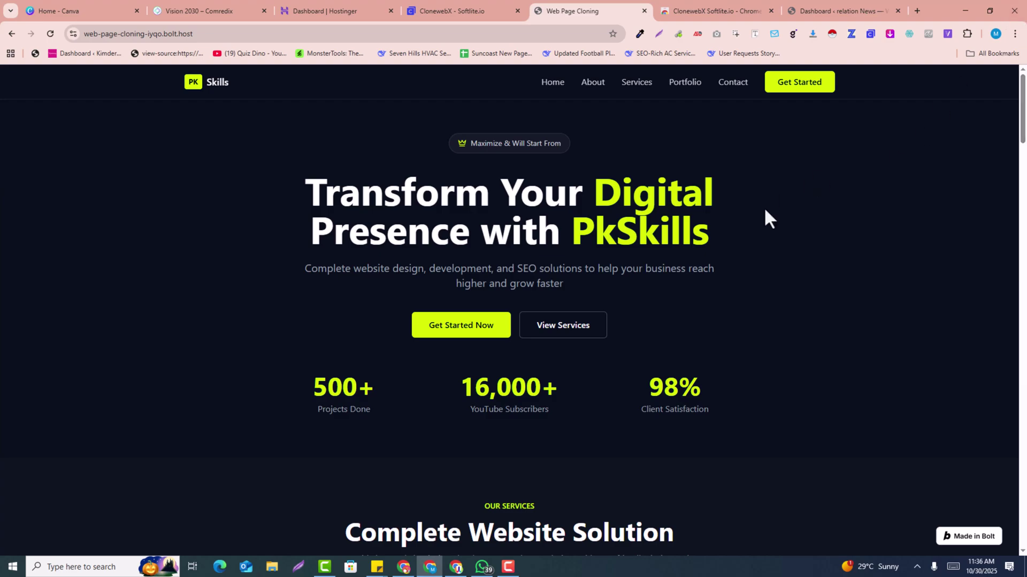
pyautogui.scroll(-4, 769, 219)
pyautogui.moveTo(1023, 155); pyautogui.dragTo(1006, 56)
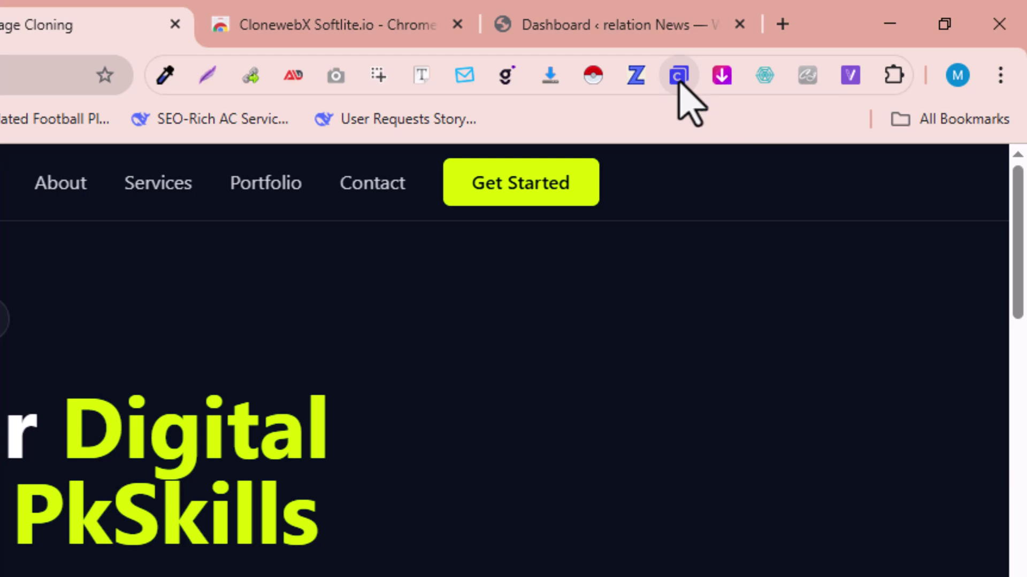
# Step: Add the page to the 'Screenshot to Elementor' project via the ClonewebX extension
pyautogui.click(678, 76)
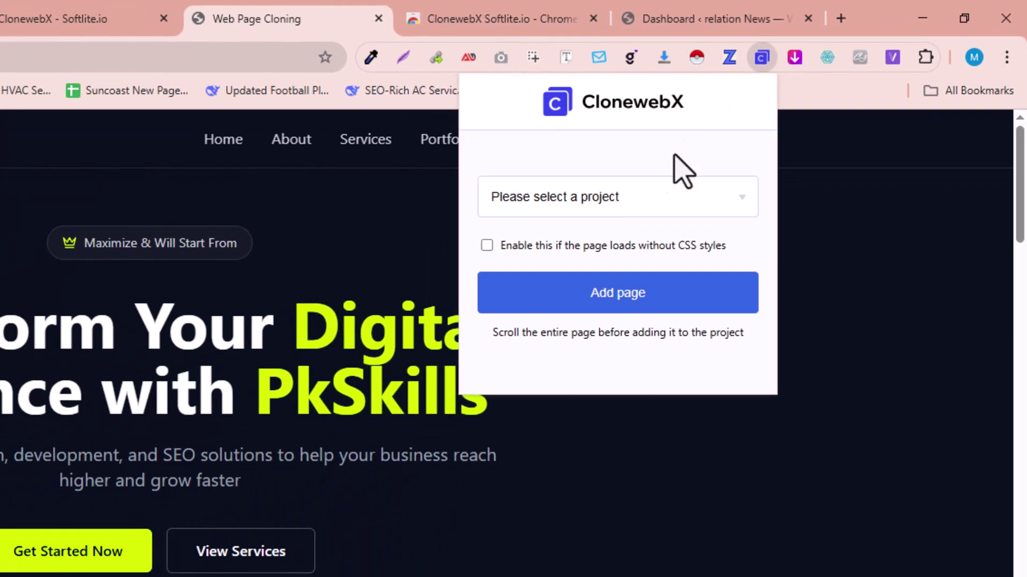
pyautogui.click(633, 197)
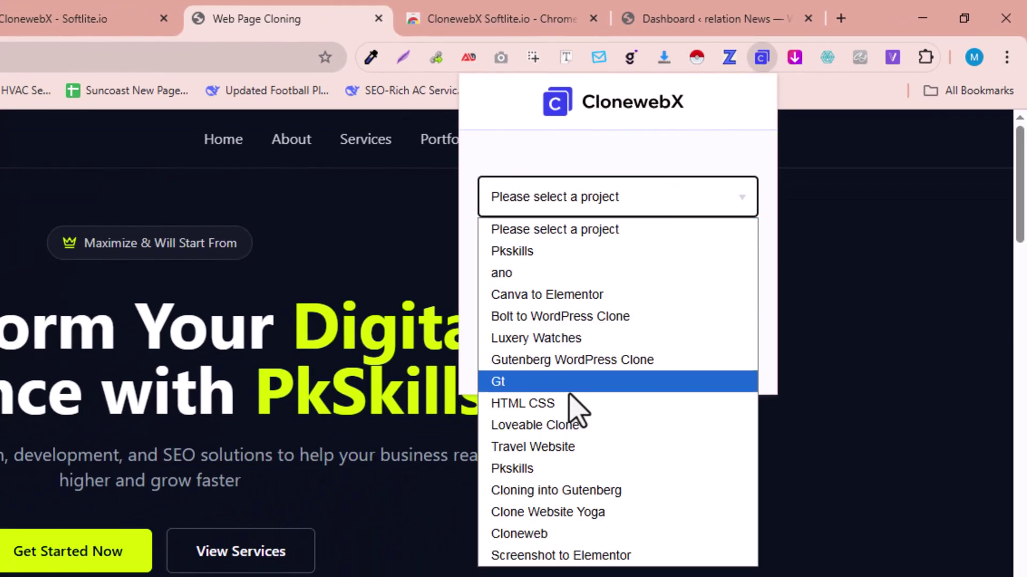
pyautogui.click(544, 556)
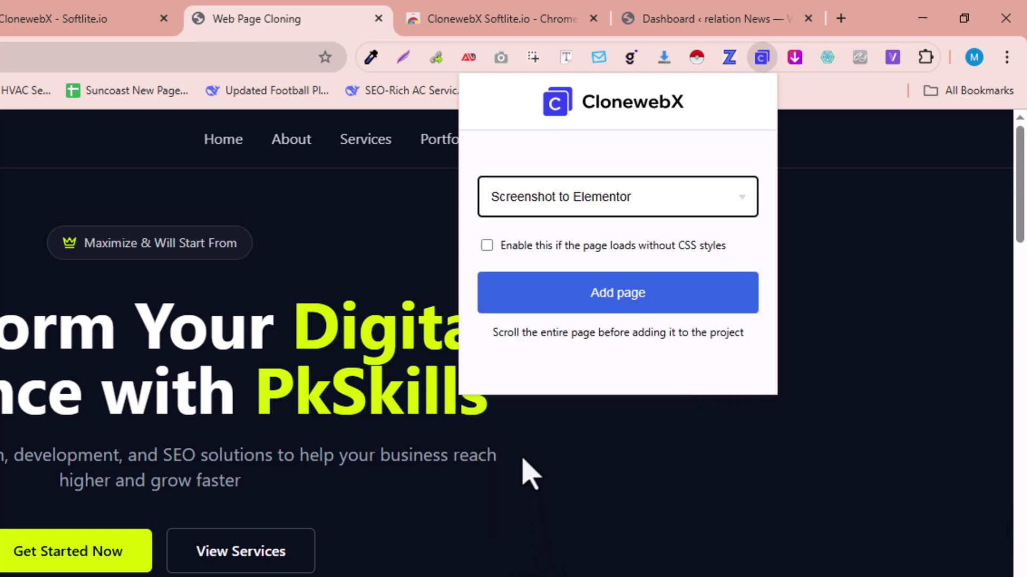
pyautogui.click(609, 310)
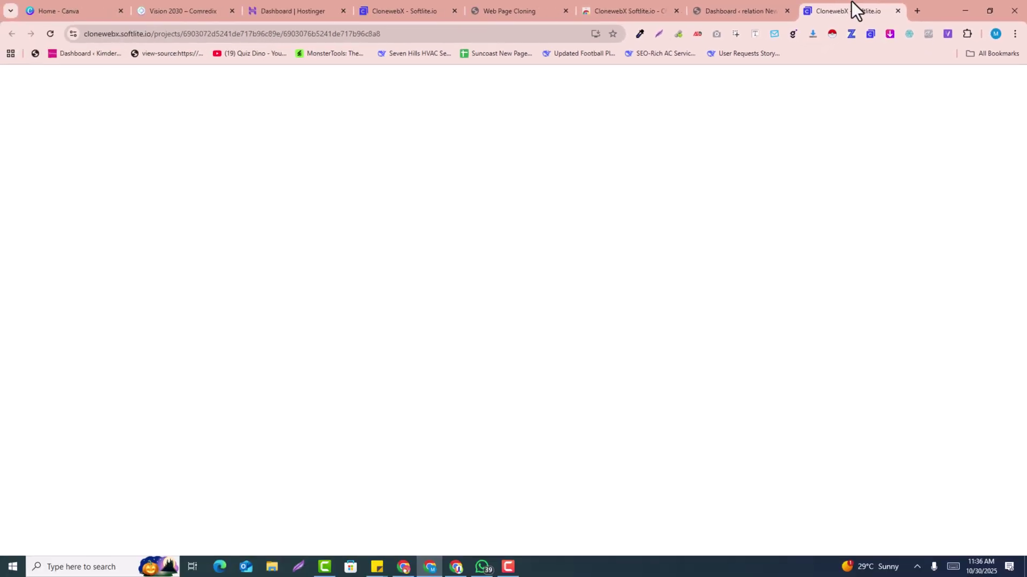
pyautogui.moveTo(851, 3); pyautogui.dragTo(492, 1)
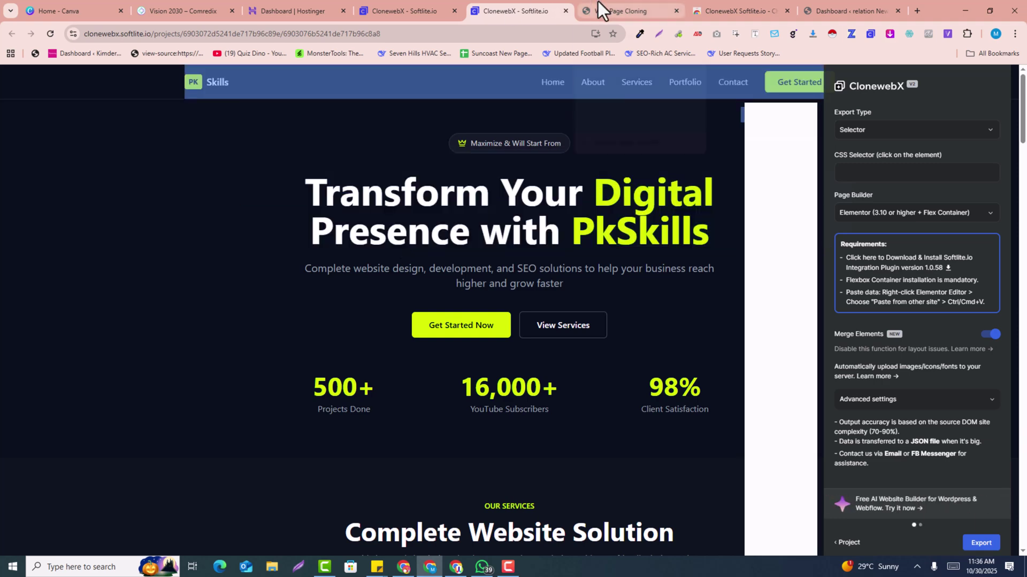
# Step: Download softlite-io-integration.zip from the cloning editor, then go to the WordPress admin
pyautogui.click(598, 1)
pyautogui.hotkey('ctrl', 'shift', 'Tab')
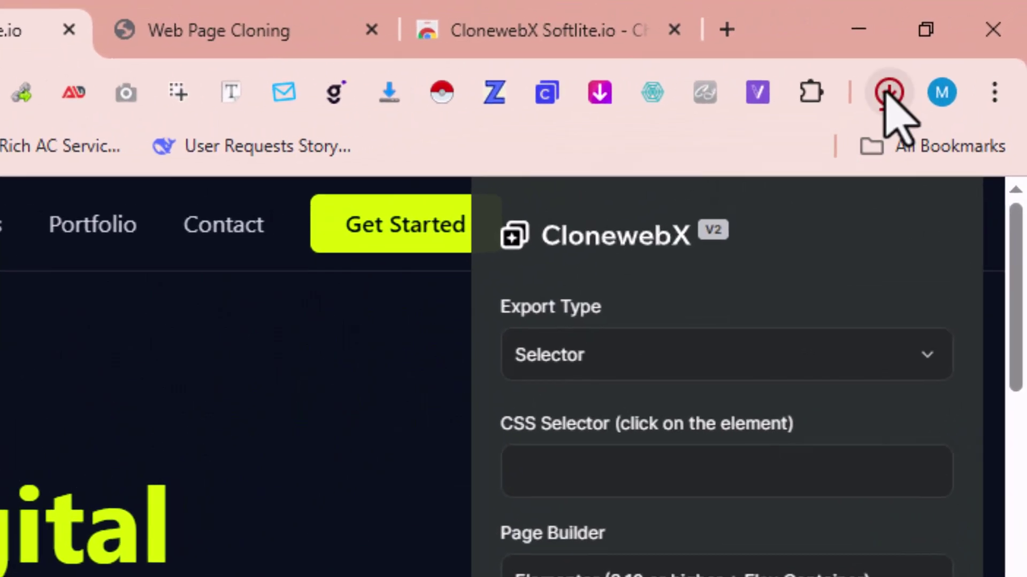
pyautogui.click(976, 33)
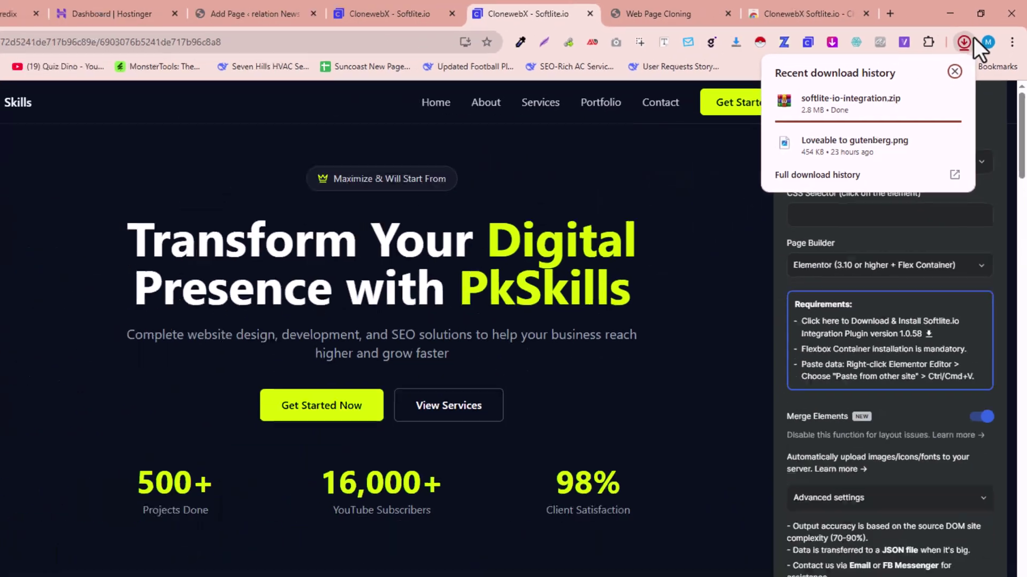
pyautogui.click(889, 92)
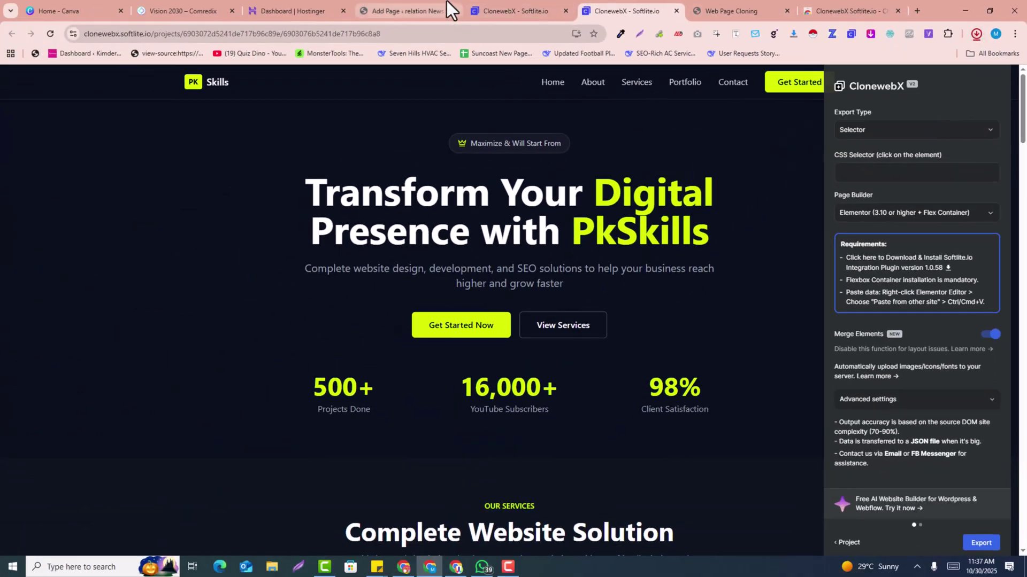
pyautogui.click(406, 11)
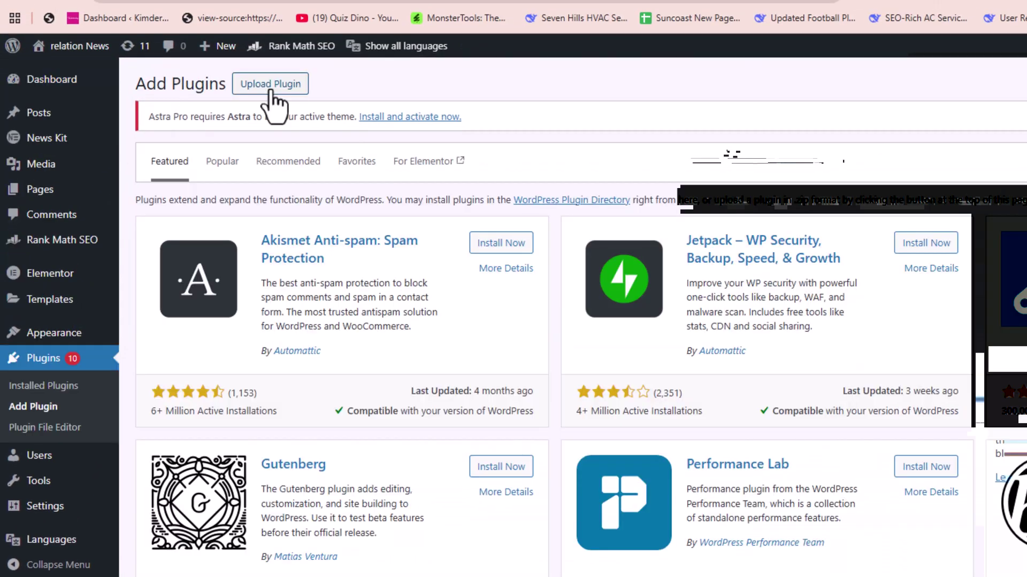
# Step: Upload softlite-io-integration.zip as a new plugin, install it, and activate it
pyautogui.click(265, 93)
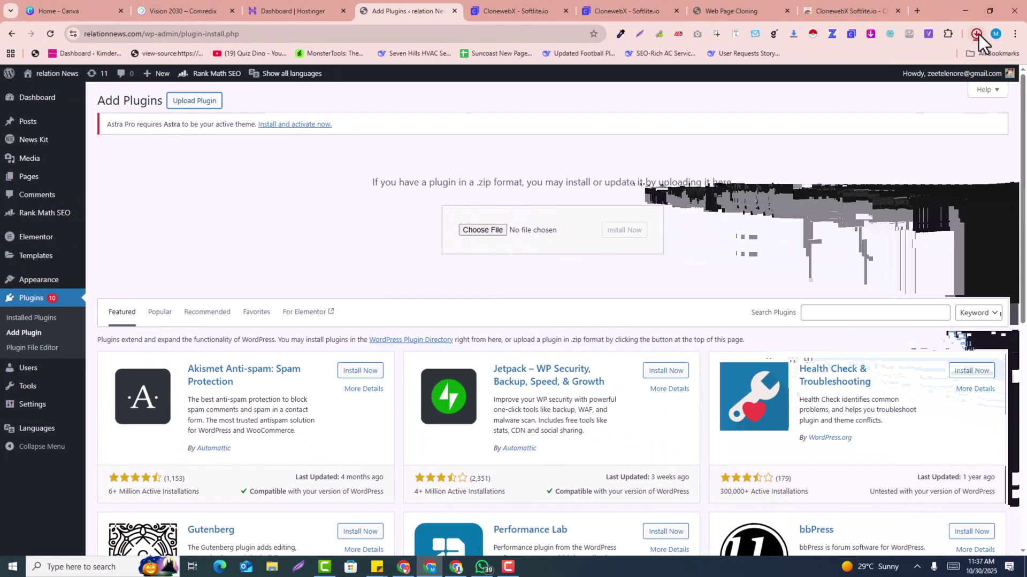
pyautogui.click(978, 34)
pyautogui.click(979, 34)
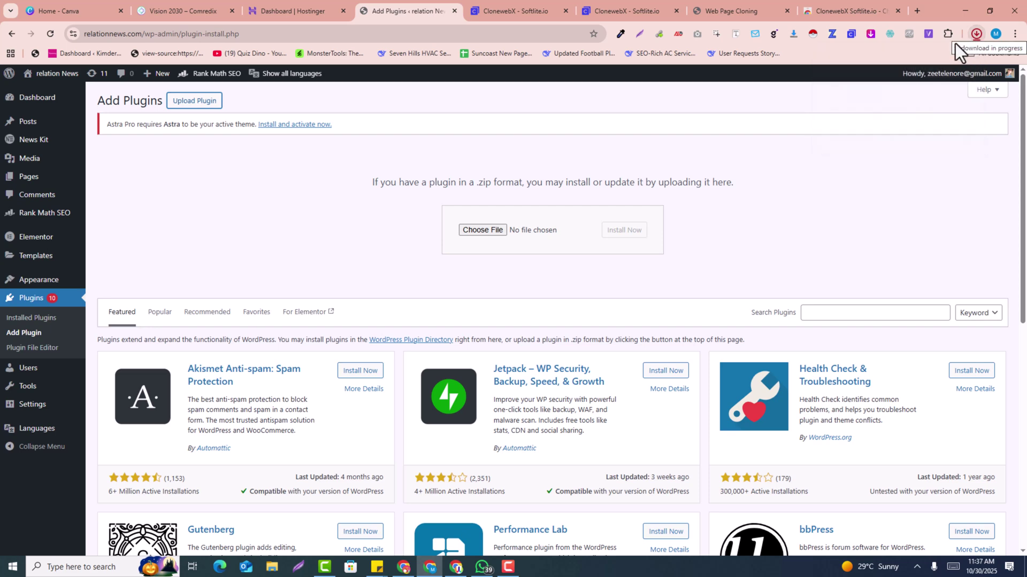
pyautogui.moveTo(919, 56); pyautogui.dragTo(514, 227)
pyautogui.click(621, 234)
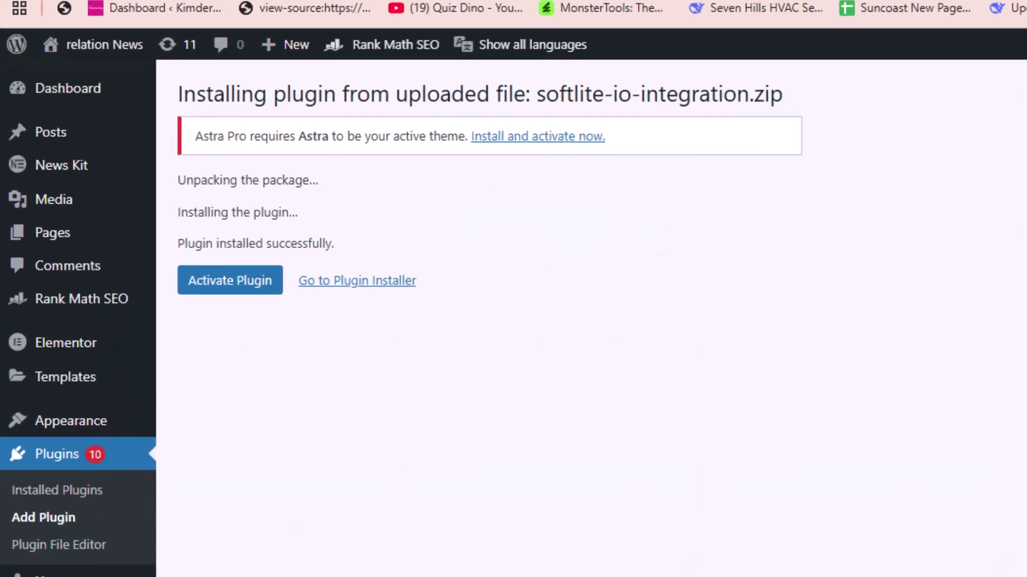
pyautogui.click(206, 286)
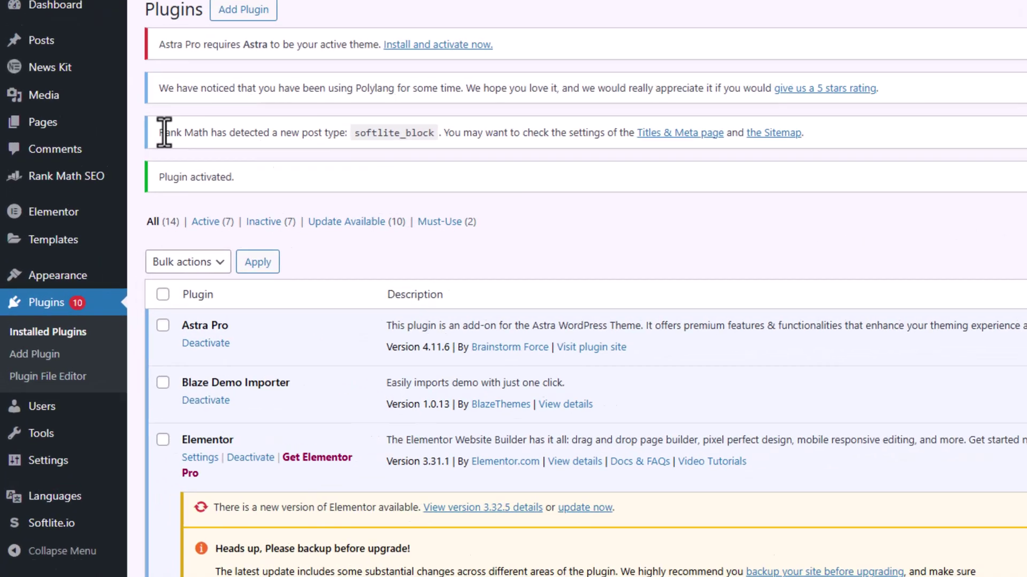
# Step: Create and publish a page titled 'Screenshot to Elementor', then edit it with Elementor
pyautogui.moveTo(46, 181)
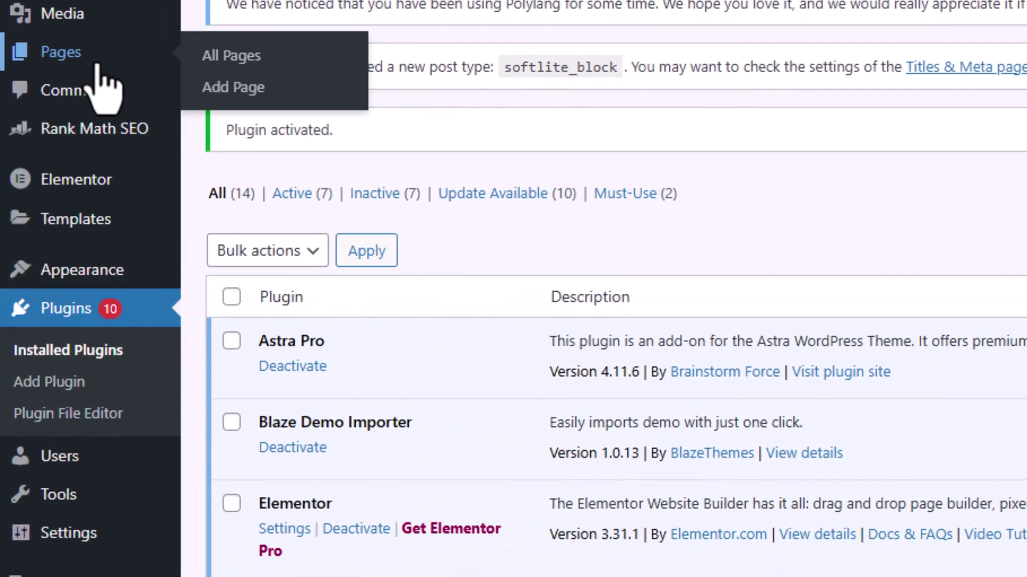
pyautogui.click(270, 95)
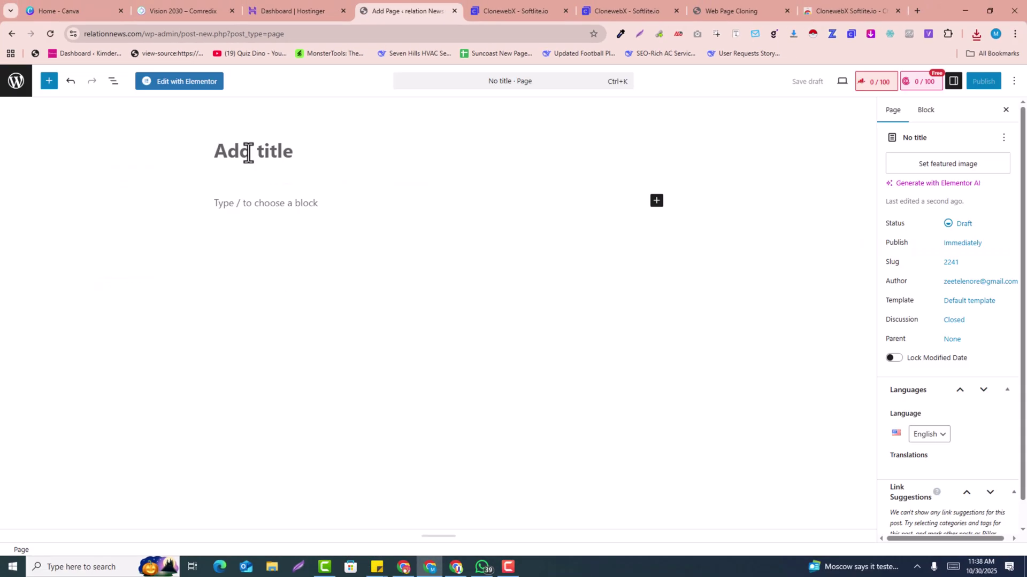
pyautogui.write('Scree')
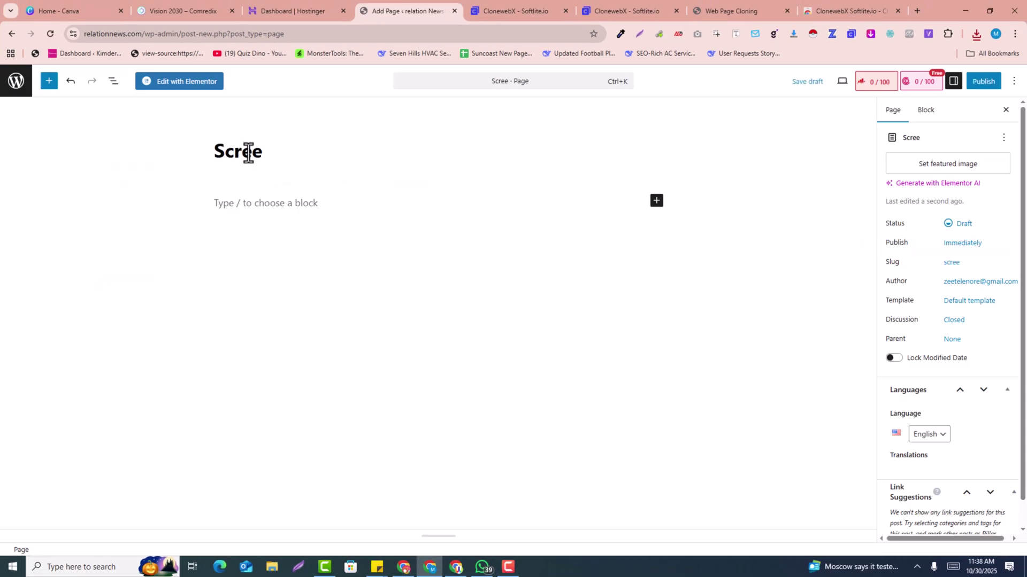
pyautogui.write('nshot to Elementor')
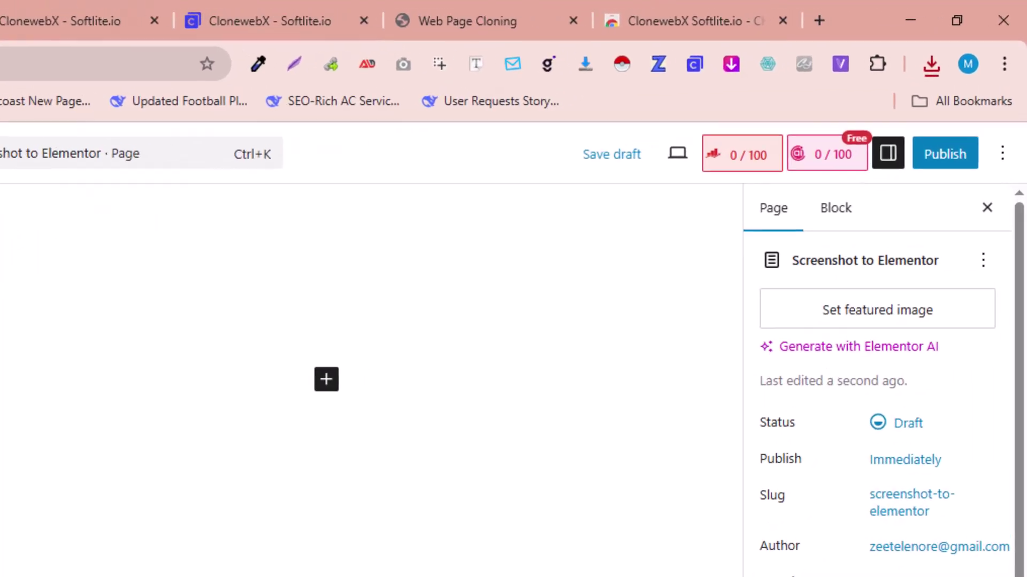
pyautogui.click(940, 162)
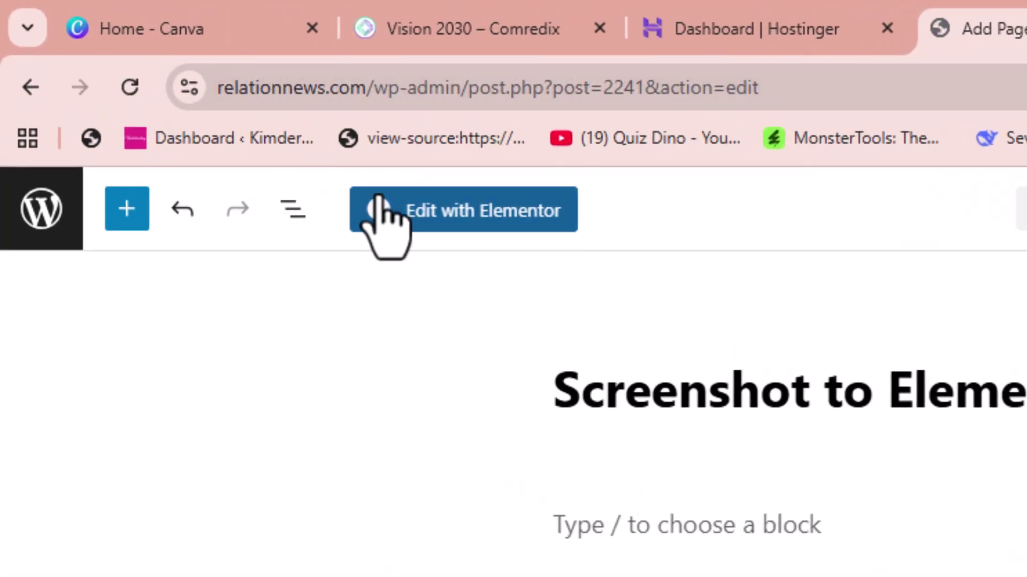
pyautogui.click(379, 201)
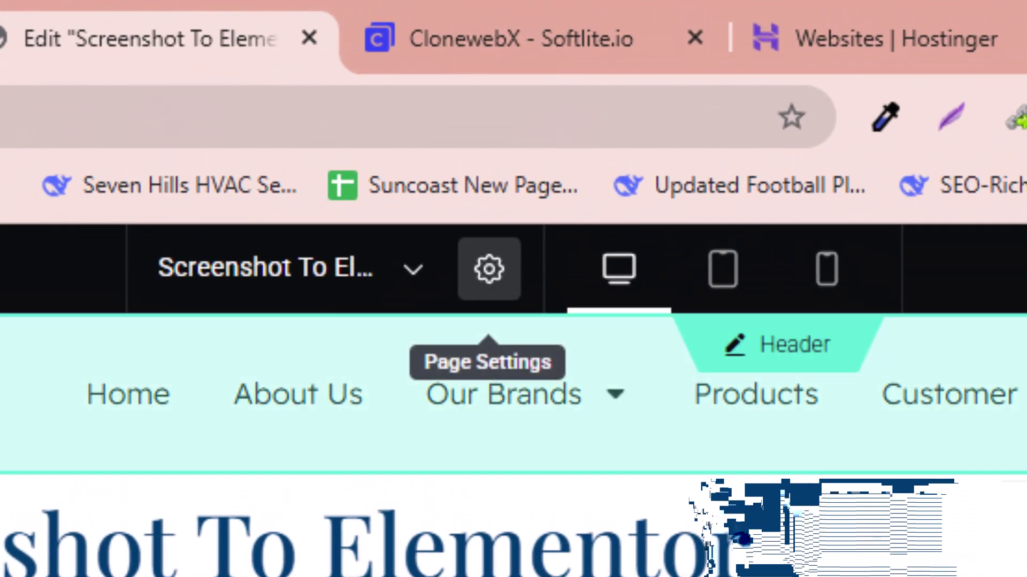
# Step: Set the page layout to Elementor Canvas and update the page
pyautogui.click(489, 268)
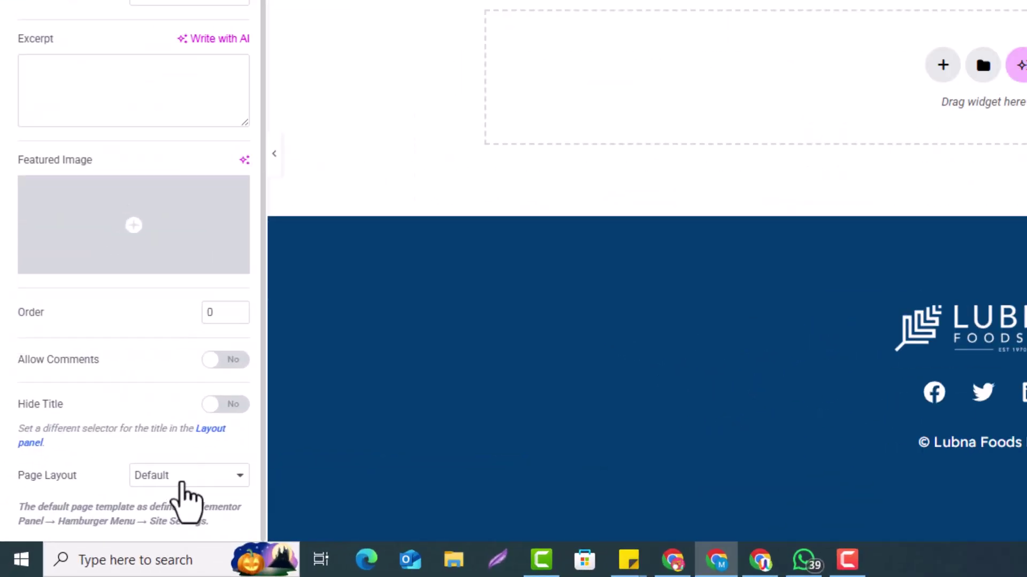
pyautogui.click(184, 476)
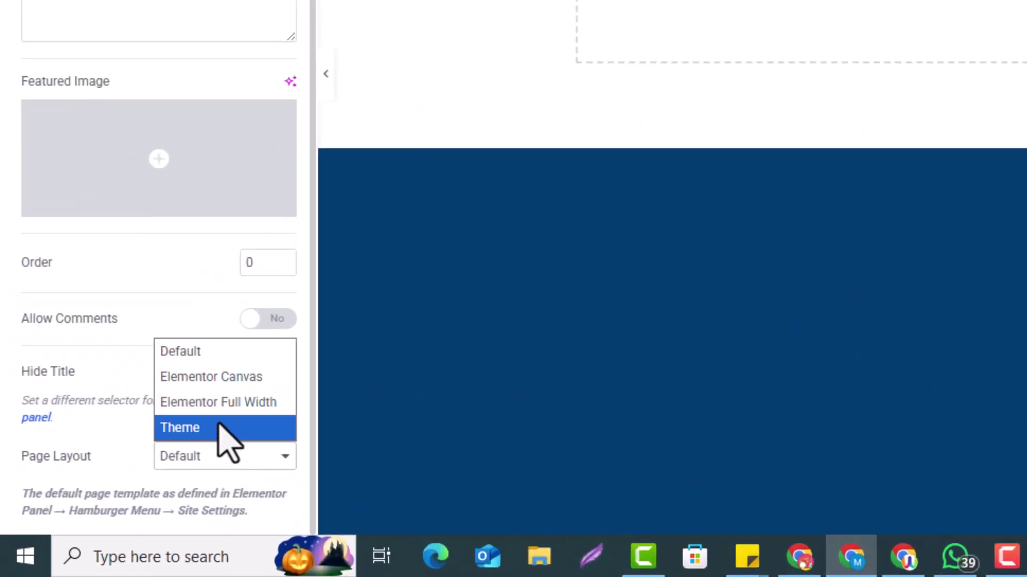
pyautogui.press('Escape')
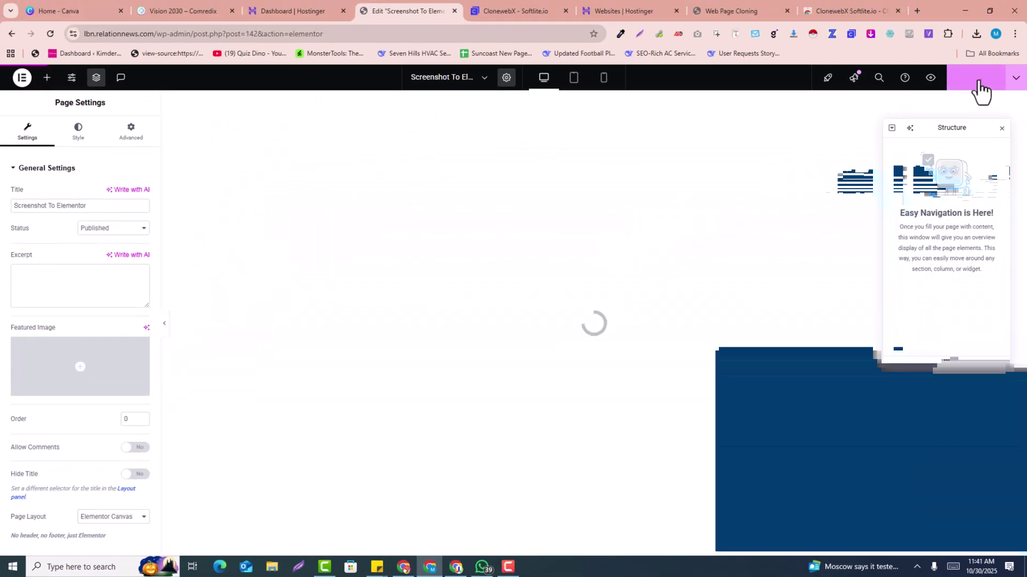
pyautogui.click(975, 79)
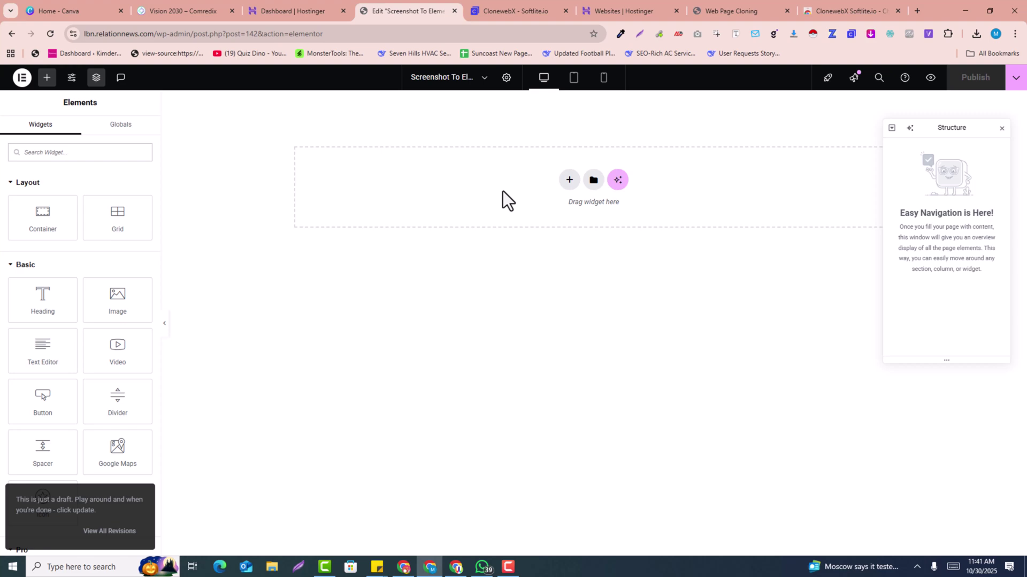
pyautogui.click(493, 1)
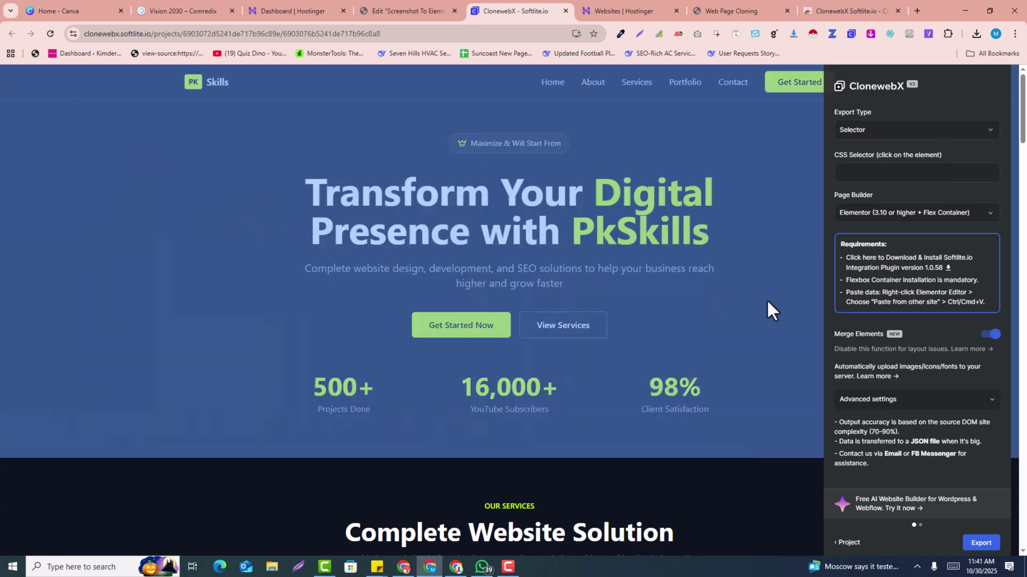
# Step: Set CloneWebX Export Type to Entire Page for Elementor and copy the export to the clipboard
pyautogui.scroll(-3, 781, 301)
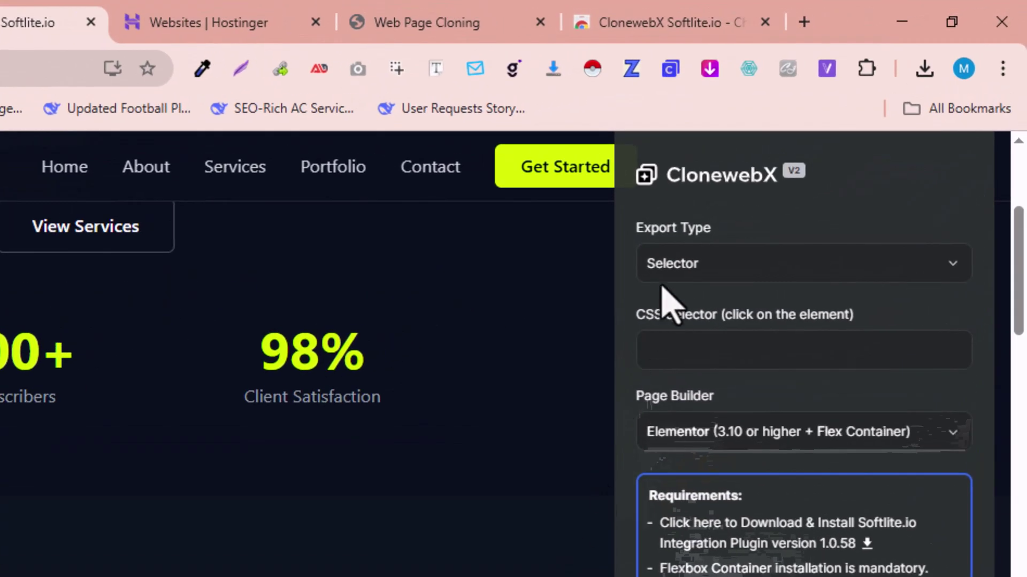
pyautogui.click(672, 271)
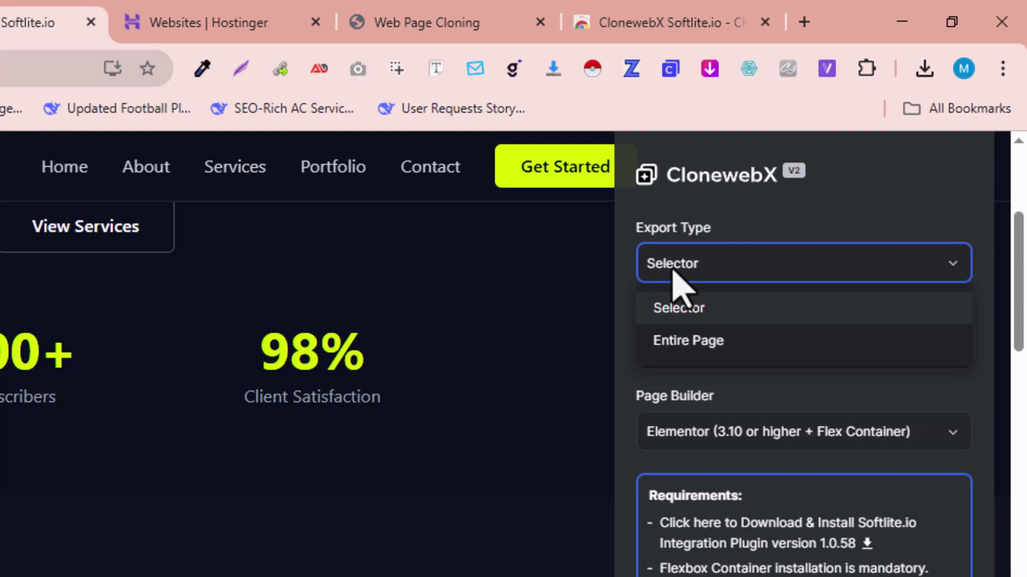
pyautogui.click(682, 341)
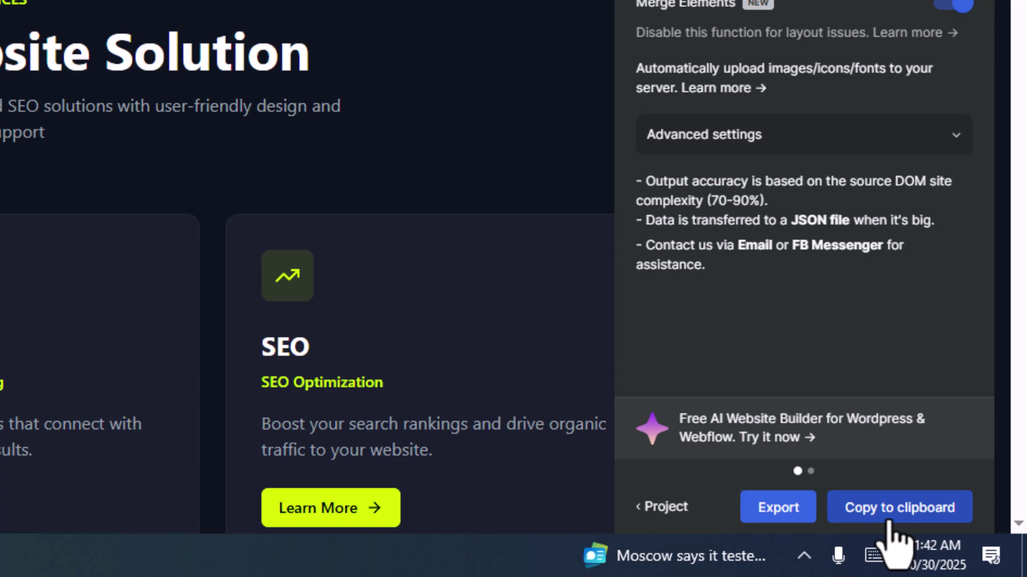
pyautogui.click(887, 514)
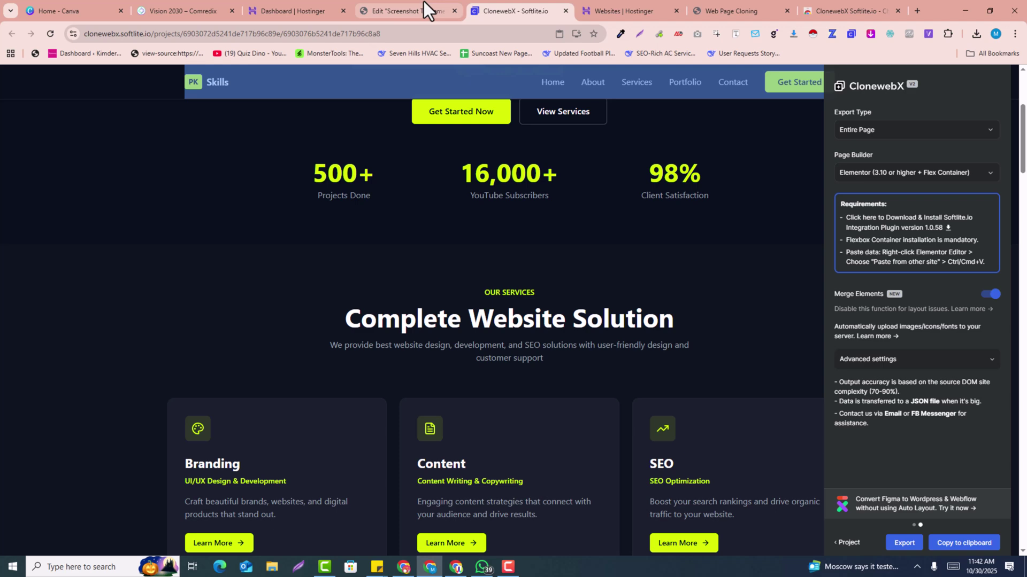
pyautogui.click(423, 1)
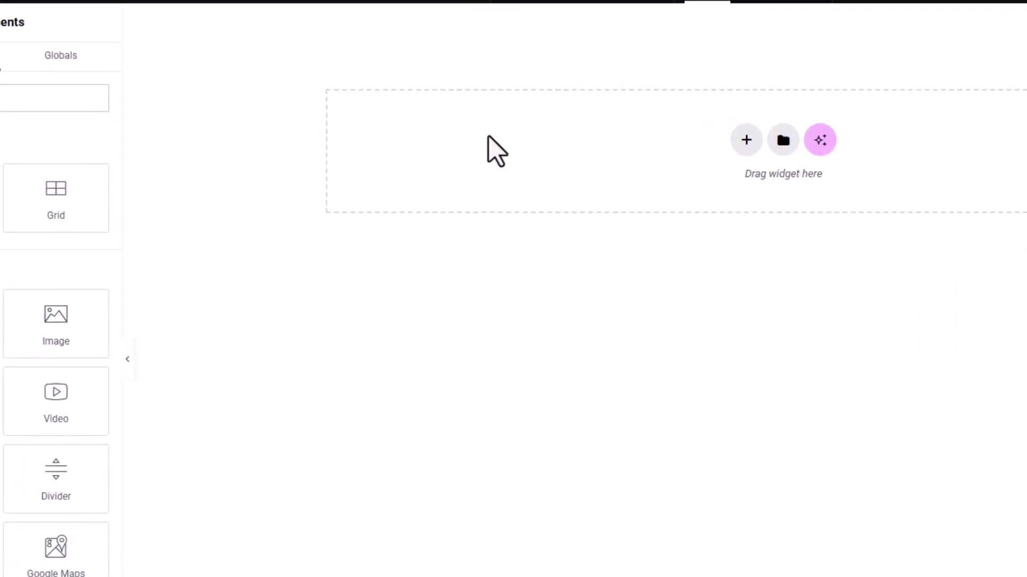
# Step: Paste the copied PkSkills data into the empty canvas via Paste from other site
pyautogui.rightClick(401, 179)
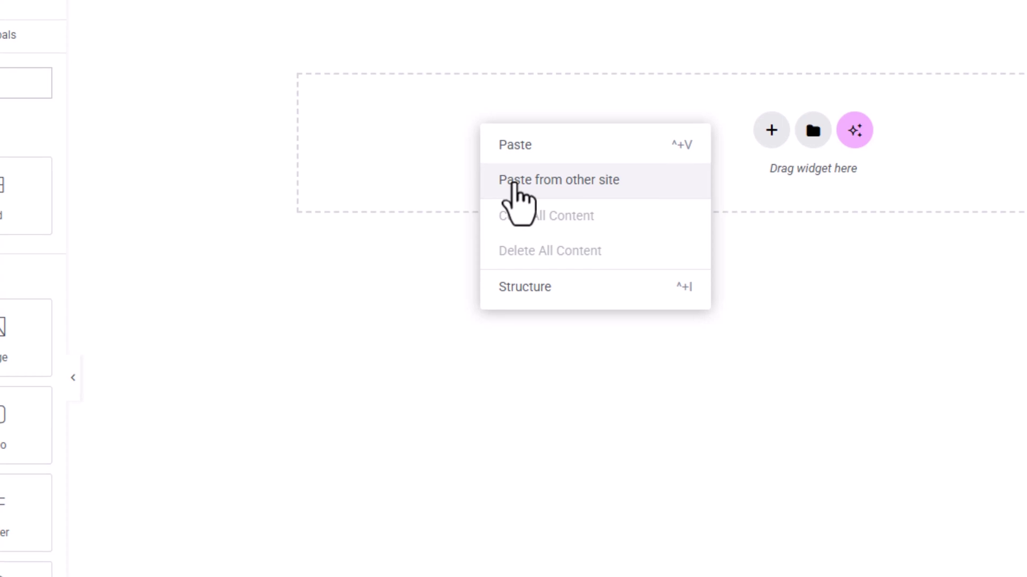
pyautogui.click(514, 183)
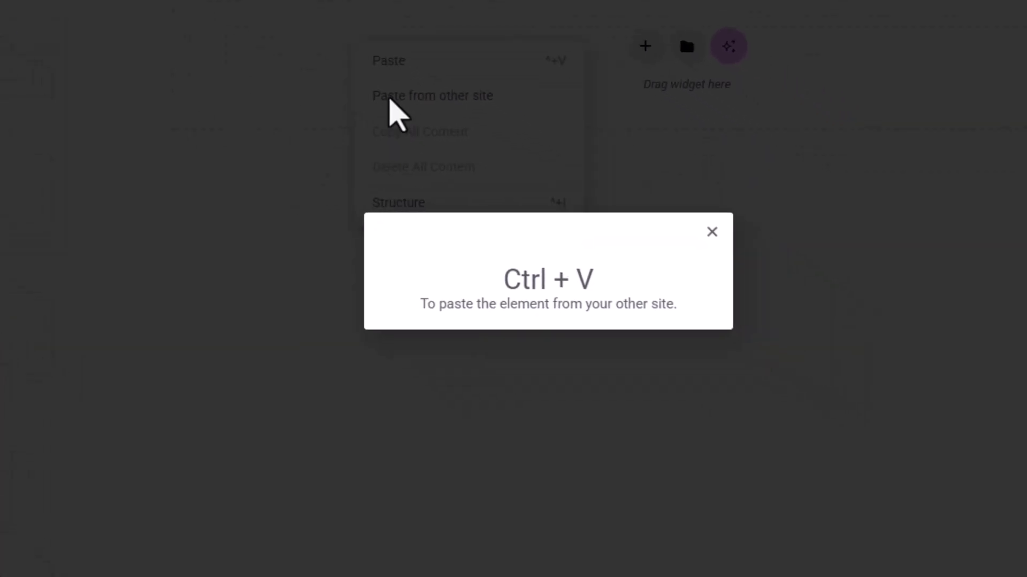
pyautogui.hotkey('ctrl', 'v')
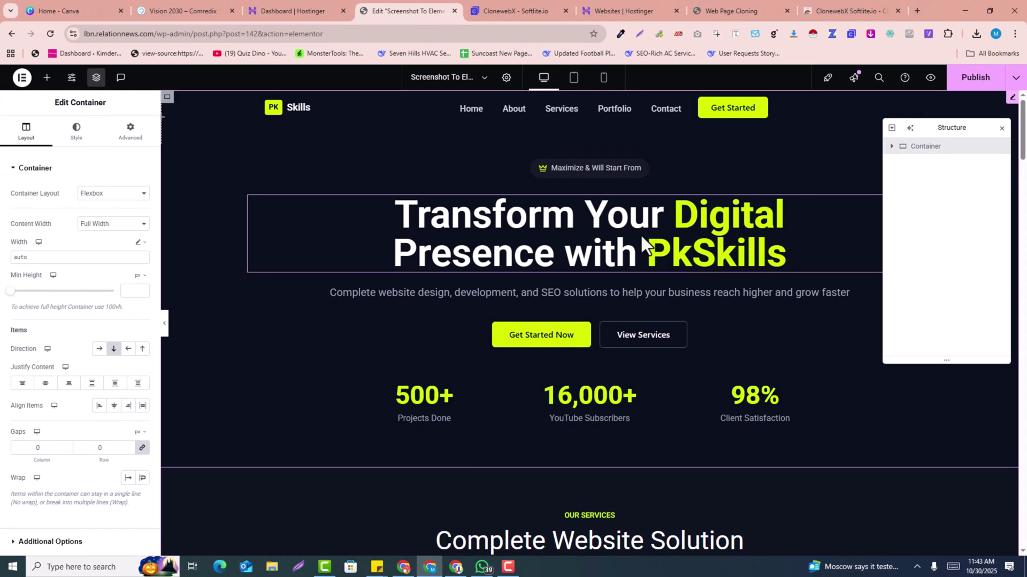
# Step: Inspect the hero heading, Complete Website Solution section, and Branding, Content and SEO cards
pyautogui.click(583, 251)
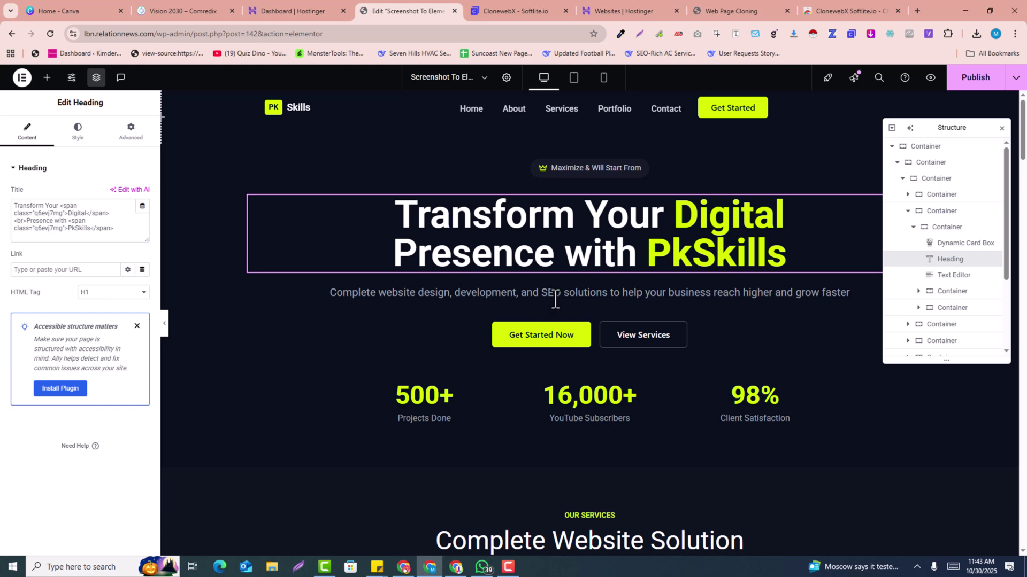
pyautogui.scroll(-3, 555, 293)
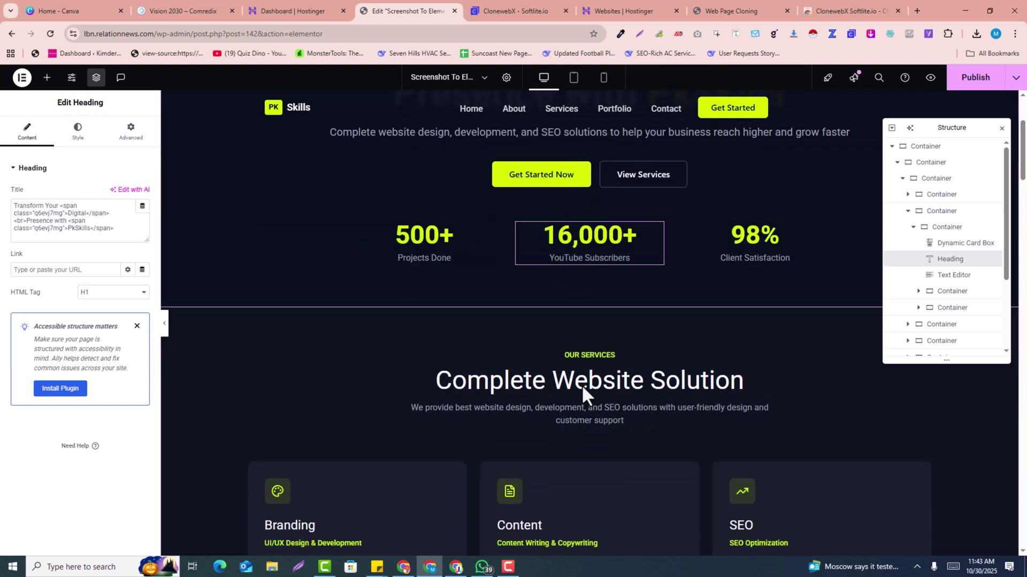
pyautogui.click(581, 384)
pyautogui.scroll(-5, 582, 384)
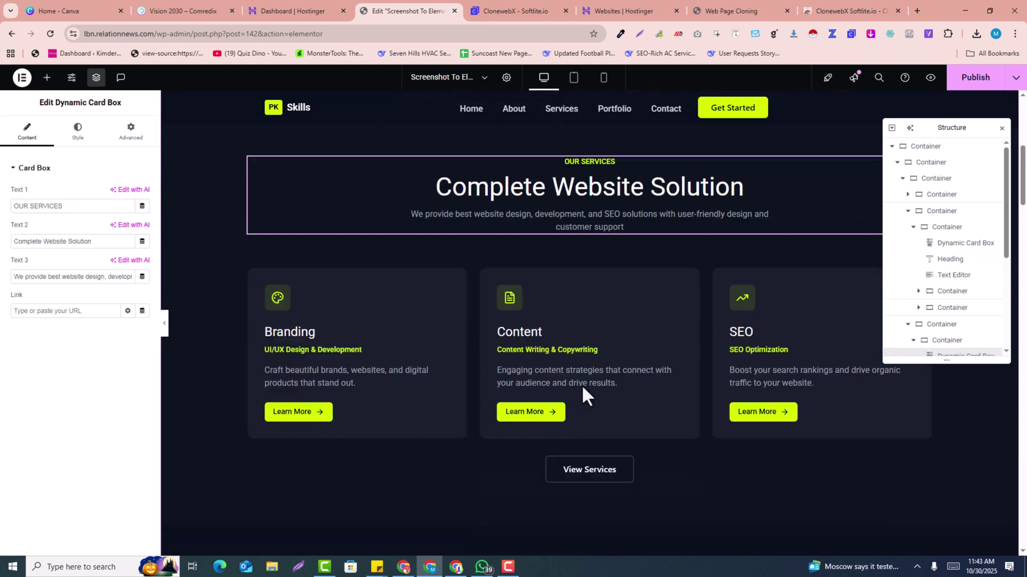
pyautogui.click(406, 298)
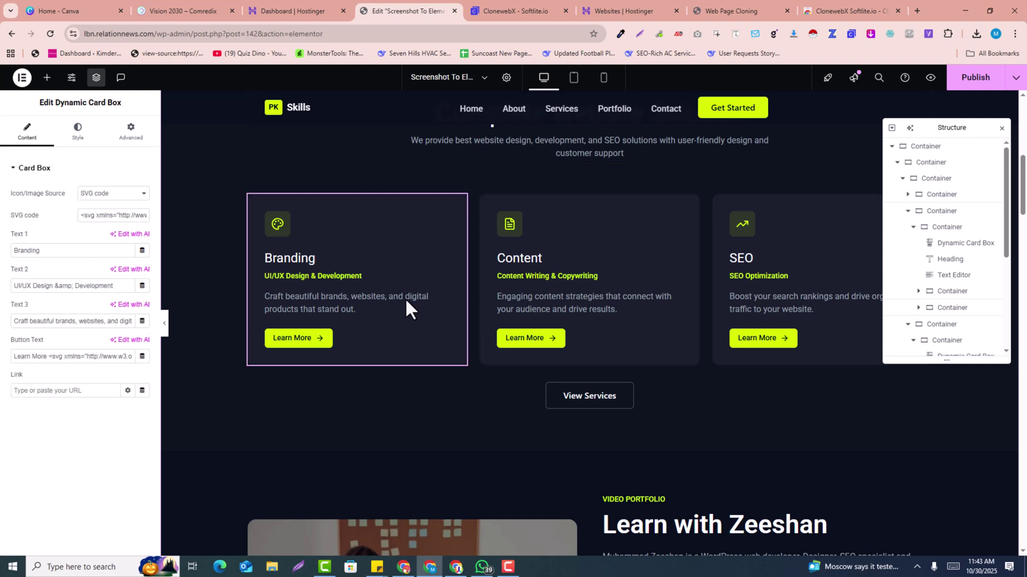
pyautogui.click(582, 306)
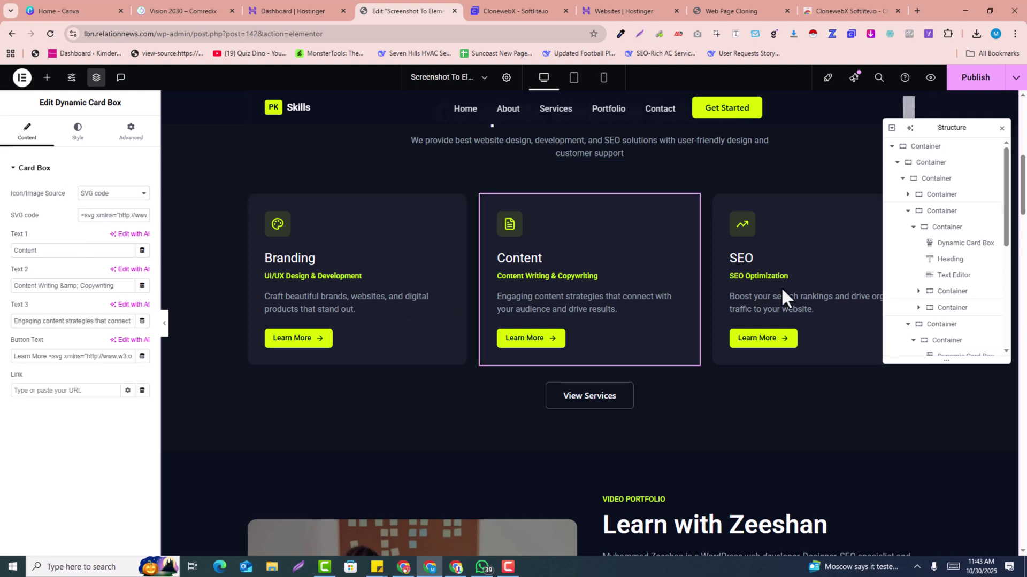
pyautogui.click(799, 285)
pyautogui.scroll(-4, 669, 399)
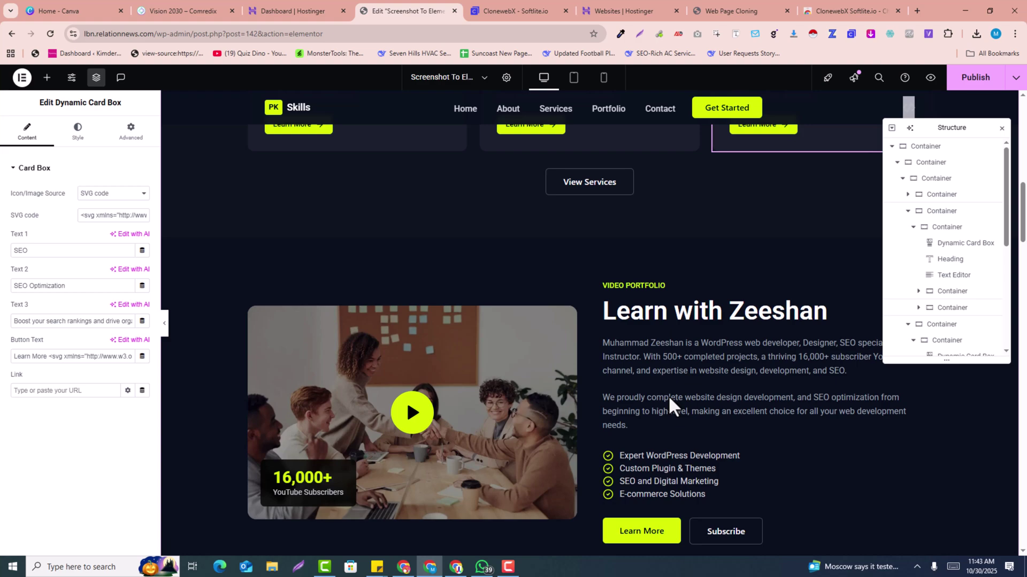
pyautogui.scroll(-4, 573, 222)
# Step: Check the tablet and mobile layouts, return to desktop view, and publish the page
pyautogui.click(574, 77)
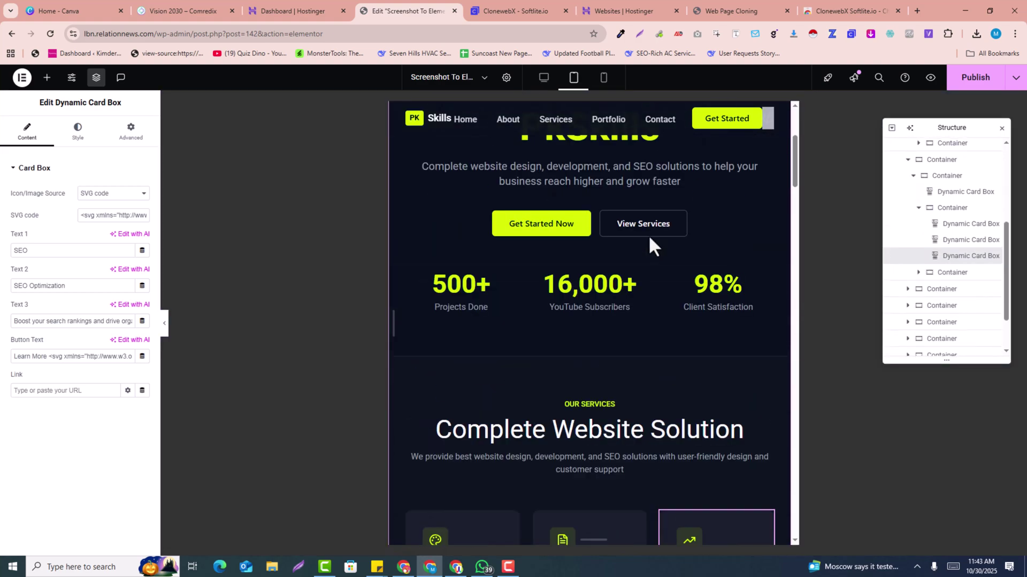
pyautogui.scroll(-8, 649, 235)
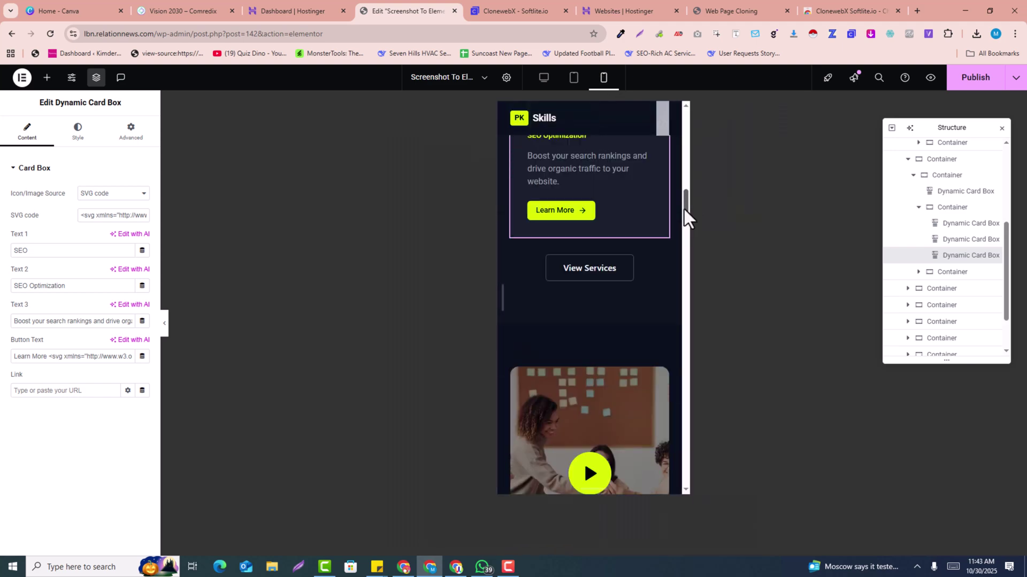
pyautogui.moveTo(684, 209); pyautogui.dragTo(698, 419)
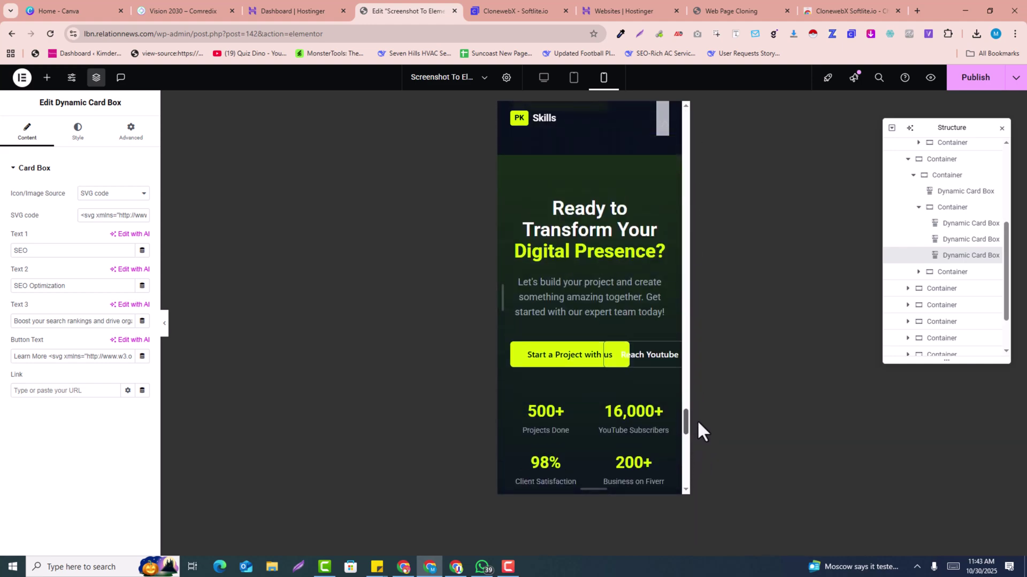
pyautogui.click(543, 77)
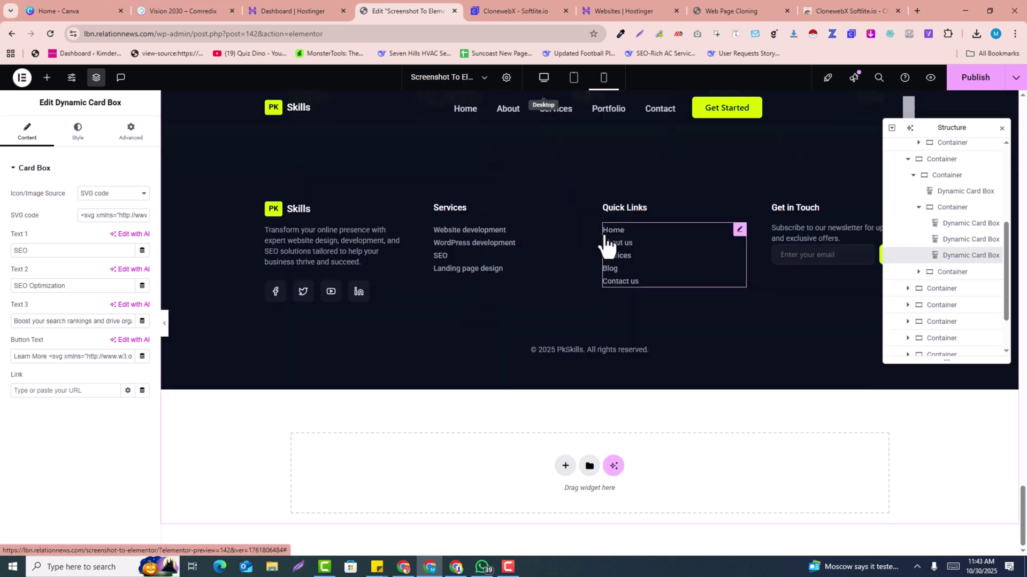
pyautogui.scroll(2, 606, 243)
pyautogui.scroll(2, 607, 244)
pyautogui.scroll(15, 606, 244)
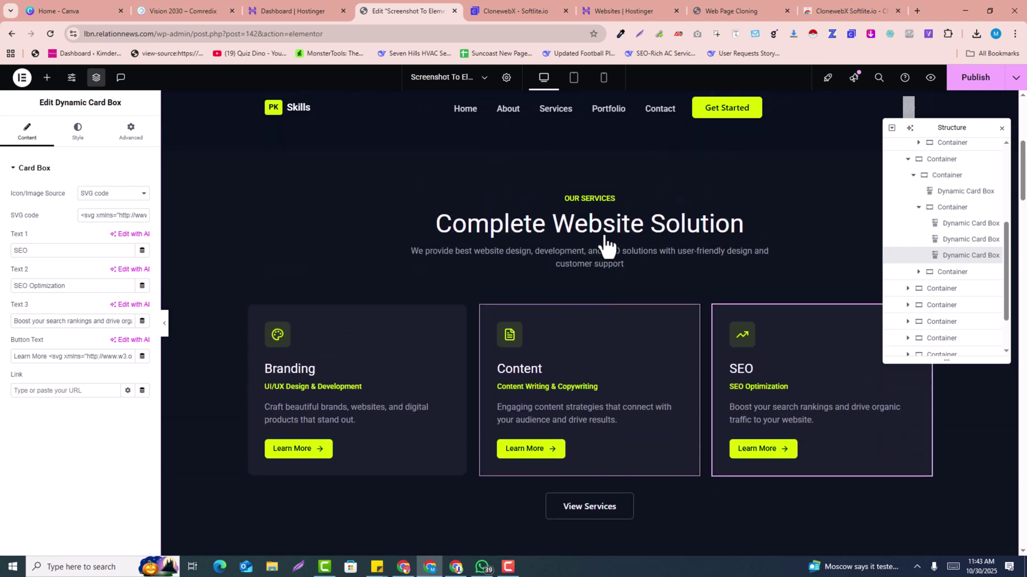
pyautogui.scroll(2, 603, 232)
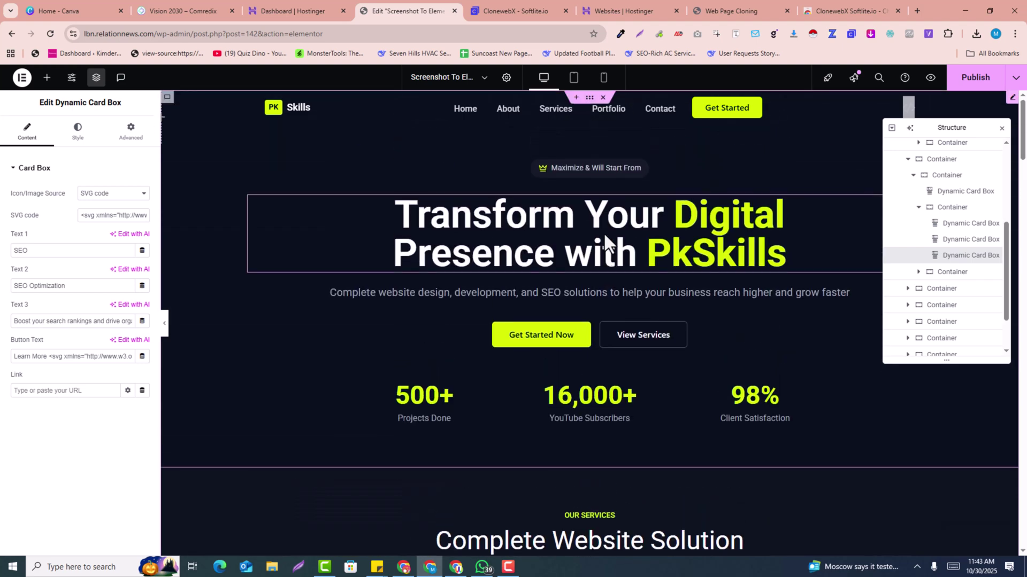
pyautogui.click(976, 79)
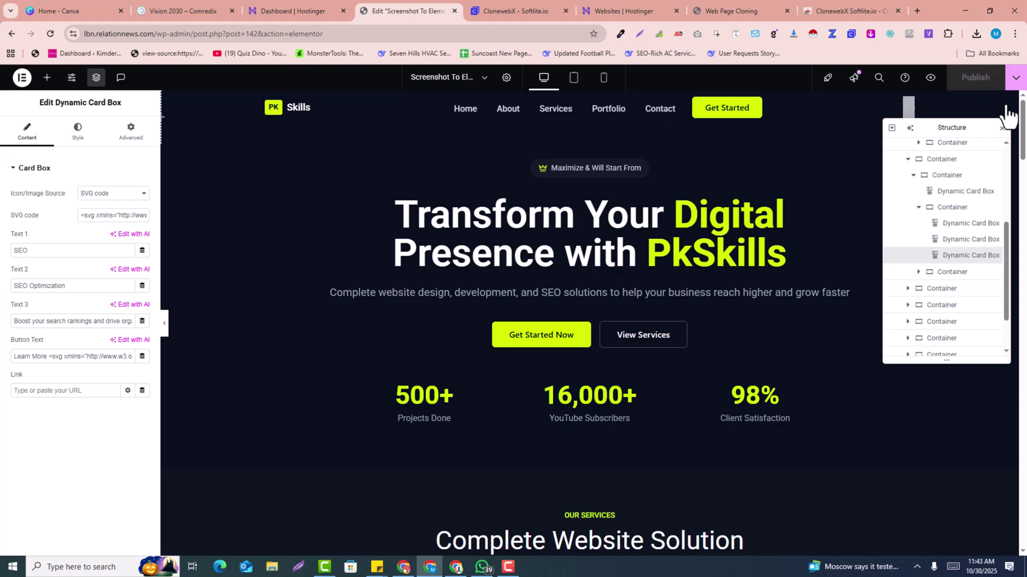
# Step: Preview the page in a new tab with Ctrl+Shift+P and scroll down to the service cards
pyautogui.hotkey('ctrl', 'shift', 'p')
pyautogui.scroll(-15, 513, 320)
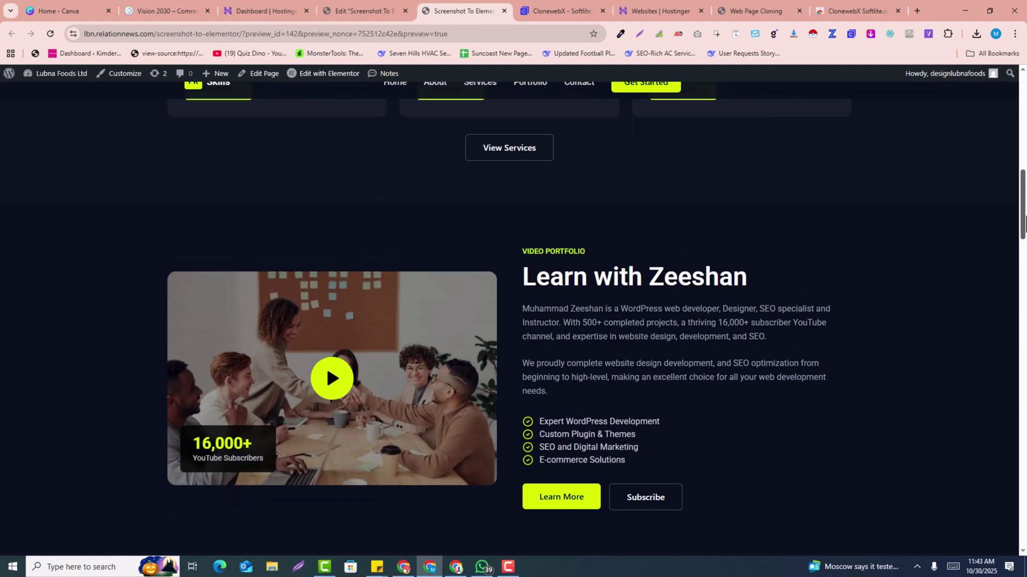
pyautogui.moveTo(1023, 220); pyautogui.dragTo(1024, 21)
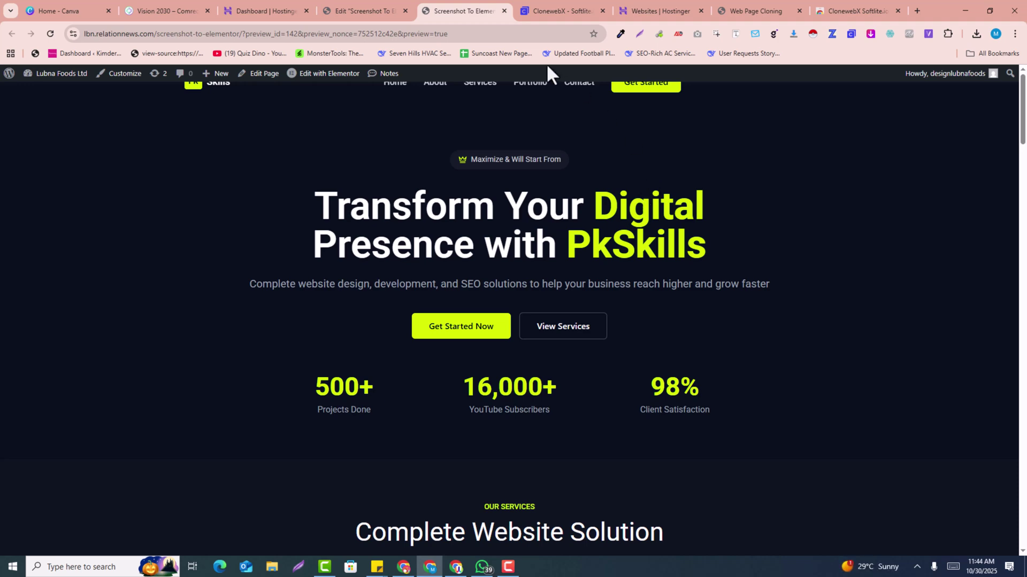
pyautogui.scroll(-2, 759, 220)
pyautogui.scroll(-15, 509, 321)
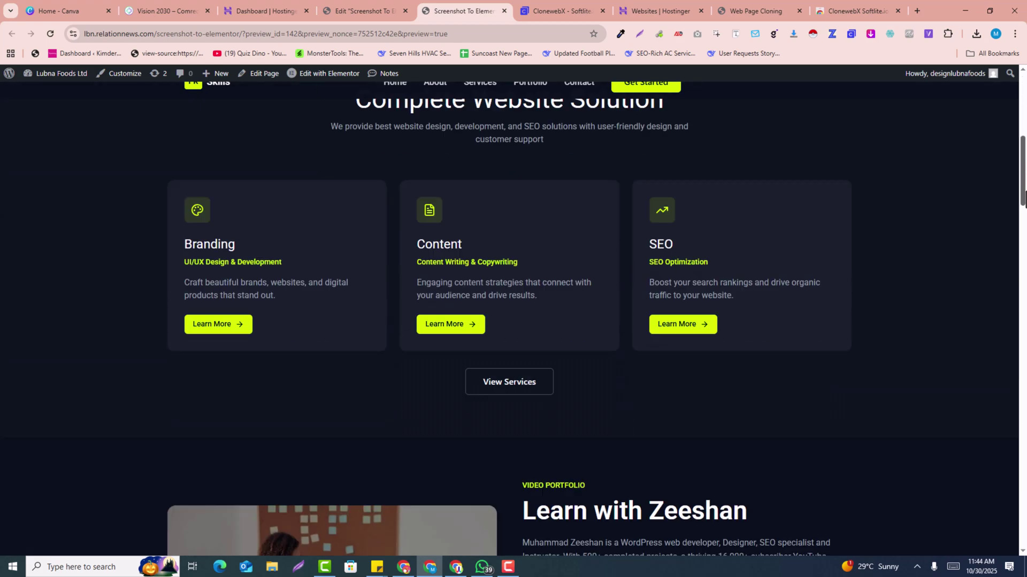